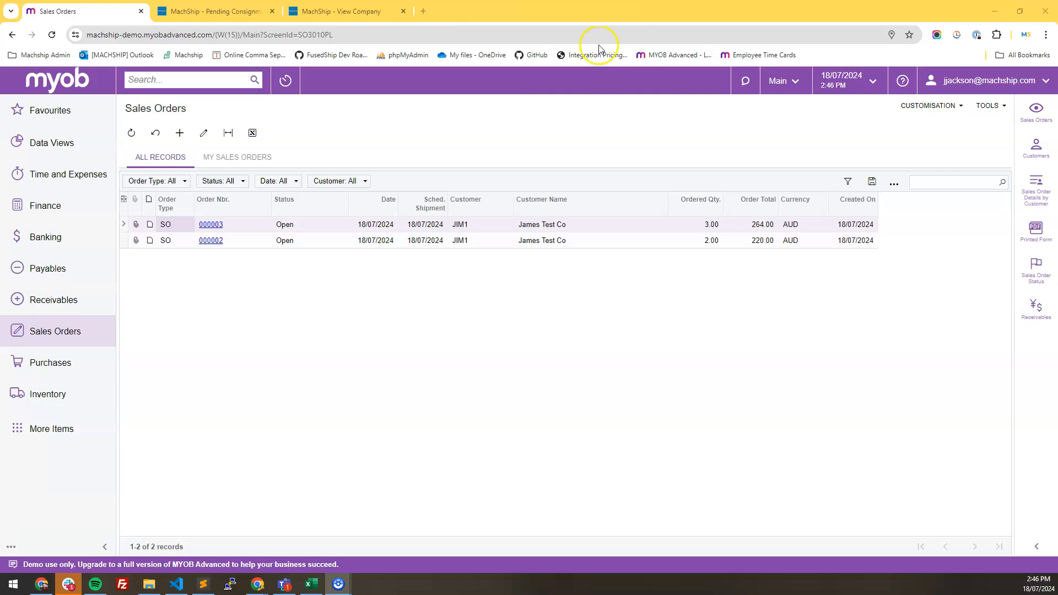
# - Open the Inventory warehouses list to review the available warehouses
pyautogui.click(76, 390)
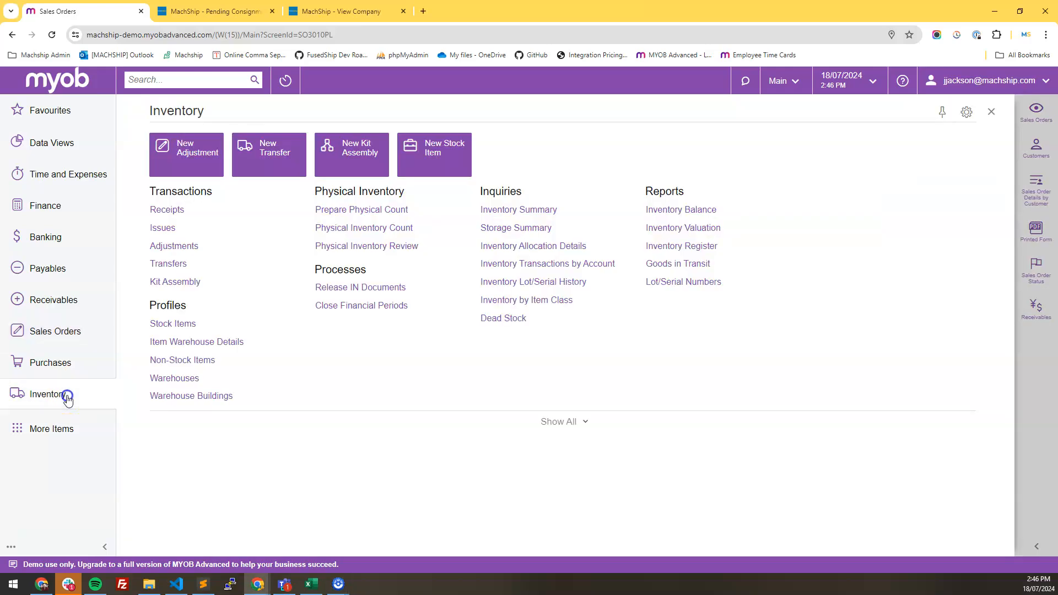
pyautogui.click(166, 364)
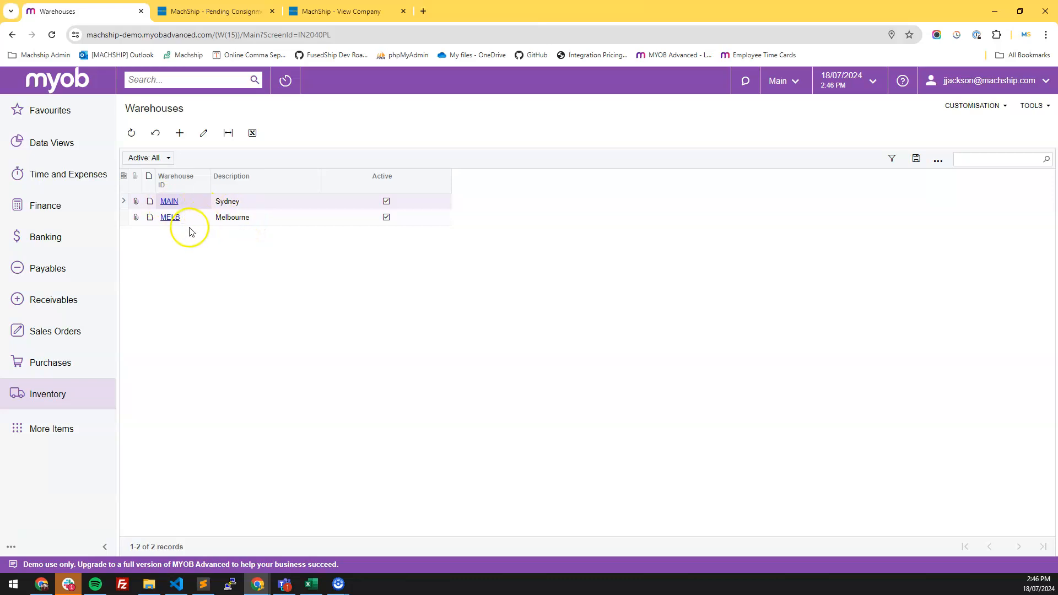
# - Review the Surefoot Enterprises company record and its child companies in MachShip
pyautogui.click(337, 13)
pyautogui.click(292, 243)
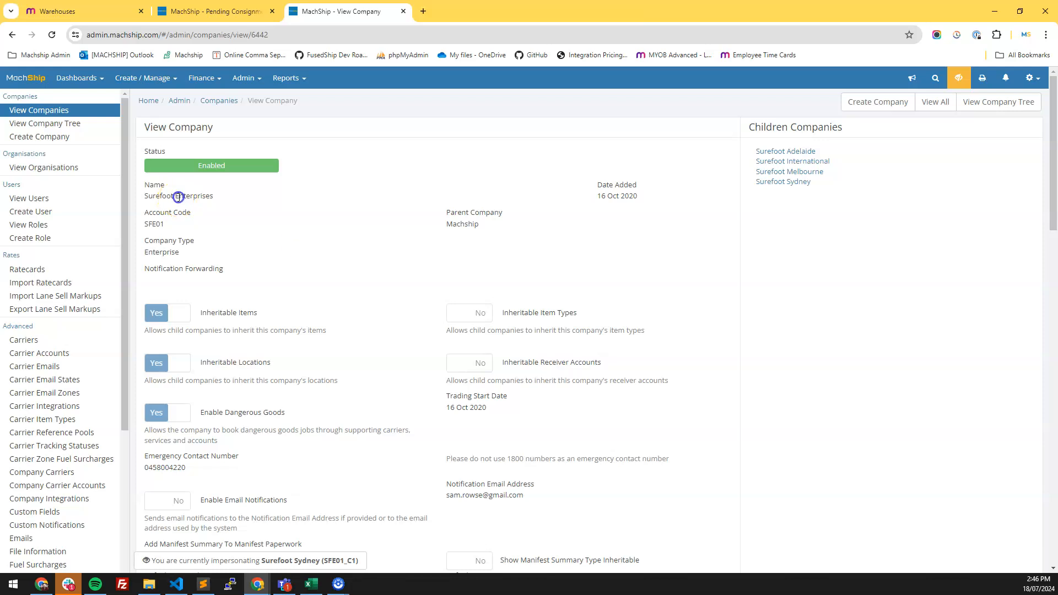
pyautogui.tripleClick(177, 199)
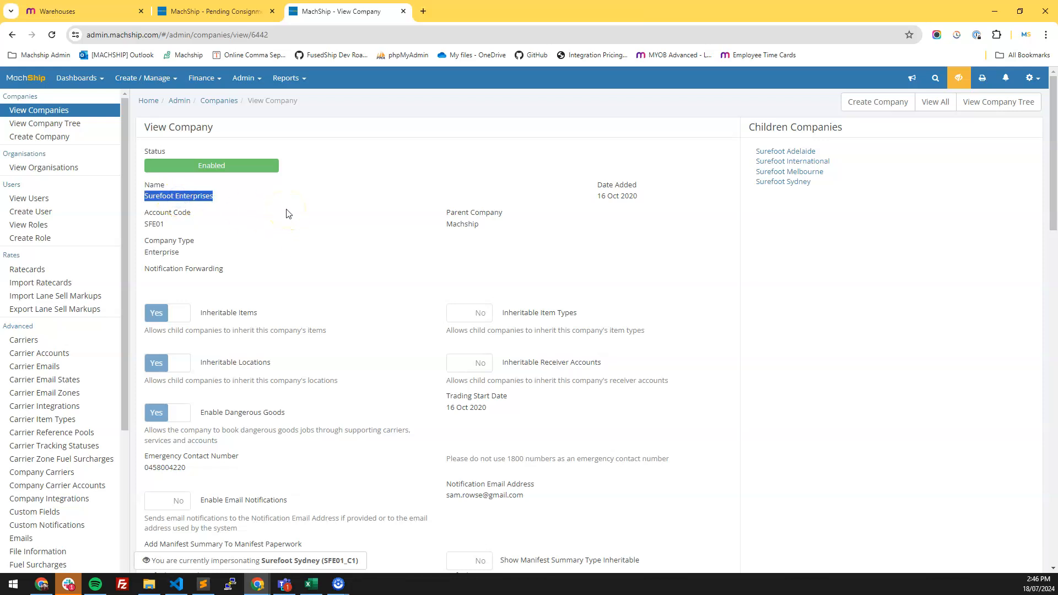
pyautogui.moveTo(748, 127); pyautogui.dragTo(844, 127)
pyautogui.moveTo(835, 197); pyautogui.dragTo(742, 173)
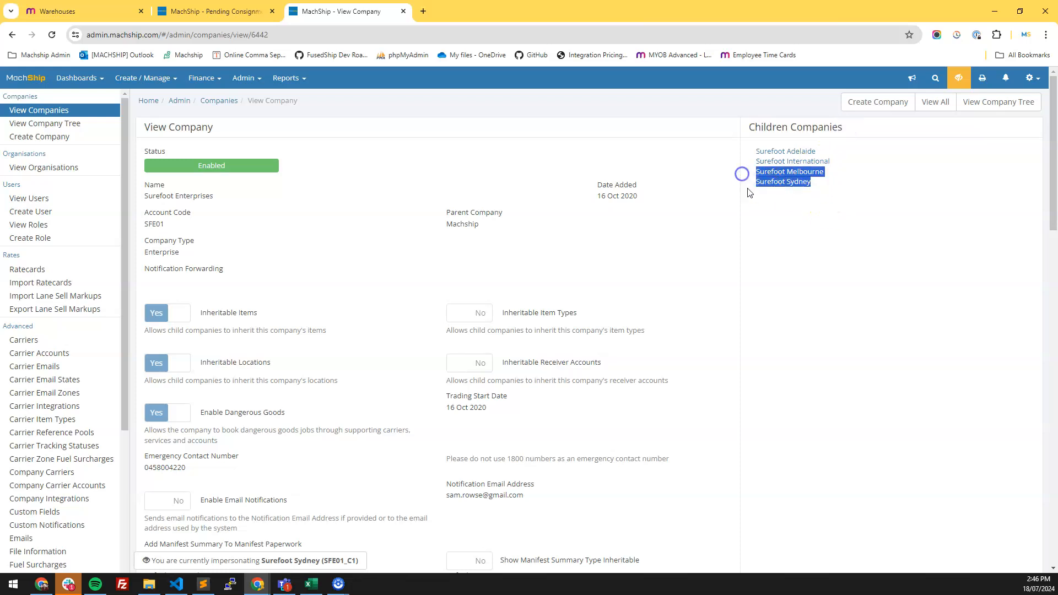
pyautogui.click(784, 209)
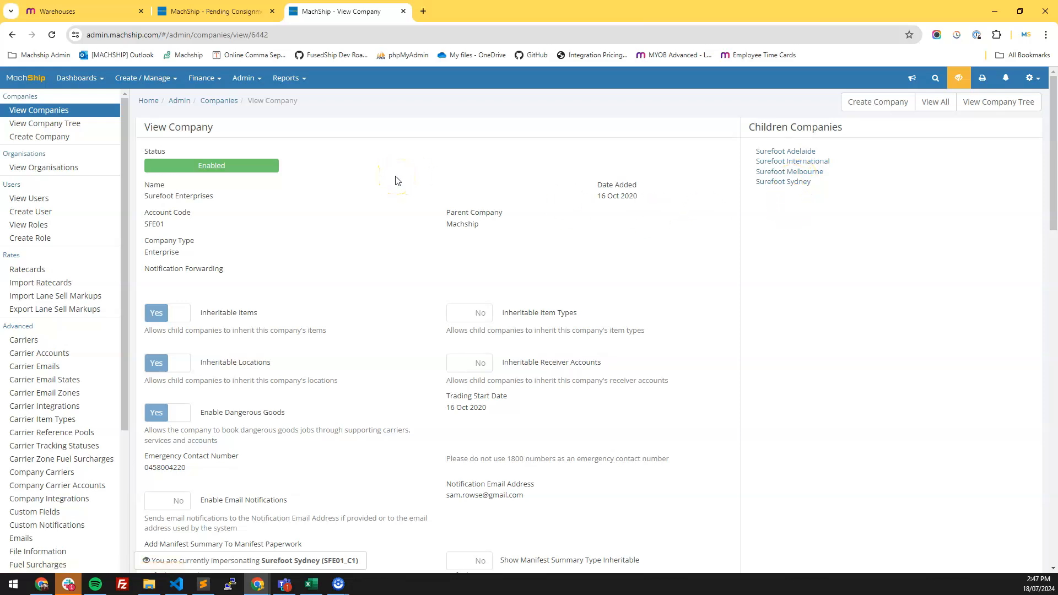
# - Open sales order 000002 and review its line warehouse and Ship Via shipping setting
pyautogui.click(79, 17)
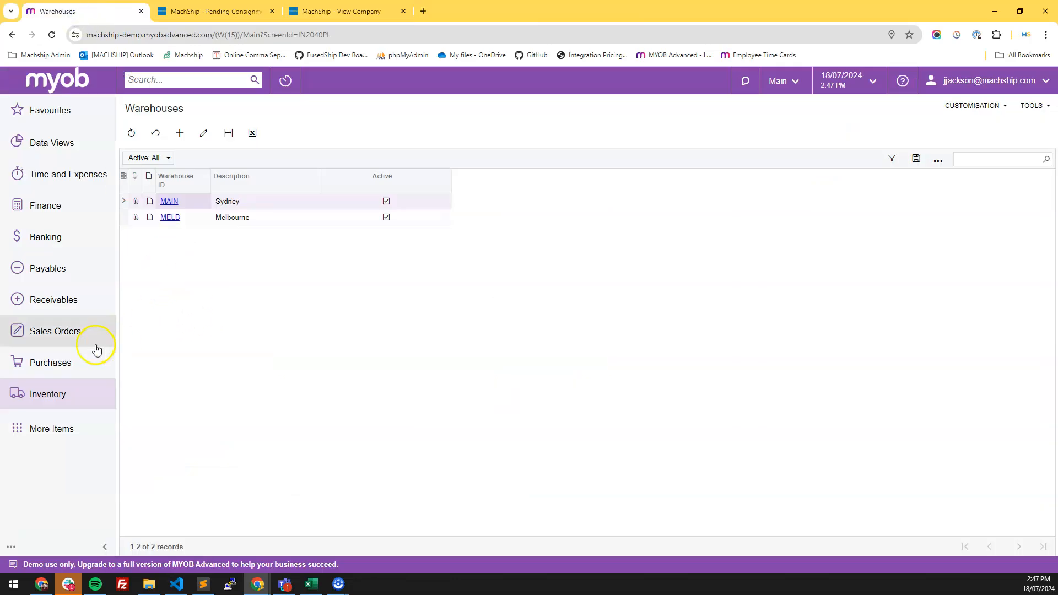
pyautogui.click(75, 334)
pyautogui.click(259, 218)
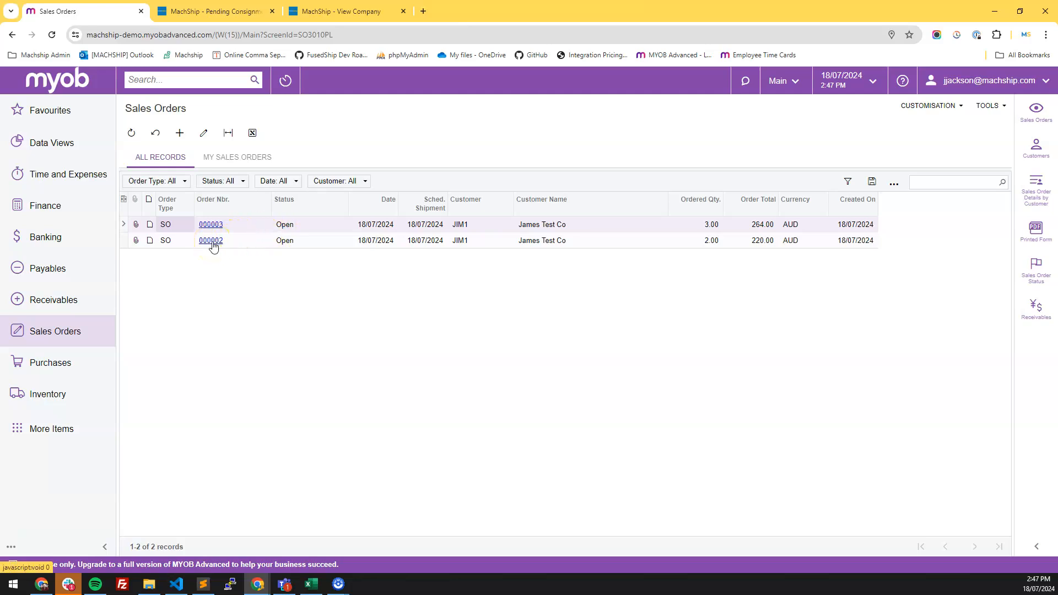
pyautogui.click(214, 246)
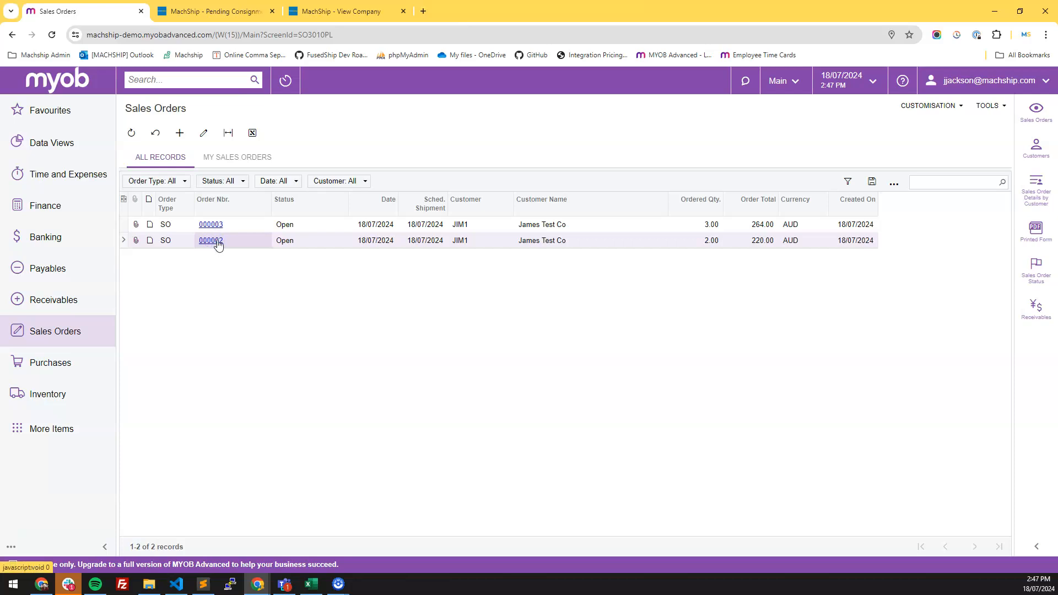
pyautogui.click(218, 245)
pyautogui.click(305, 272)
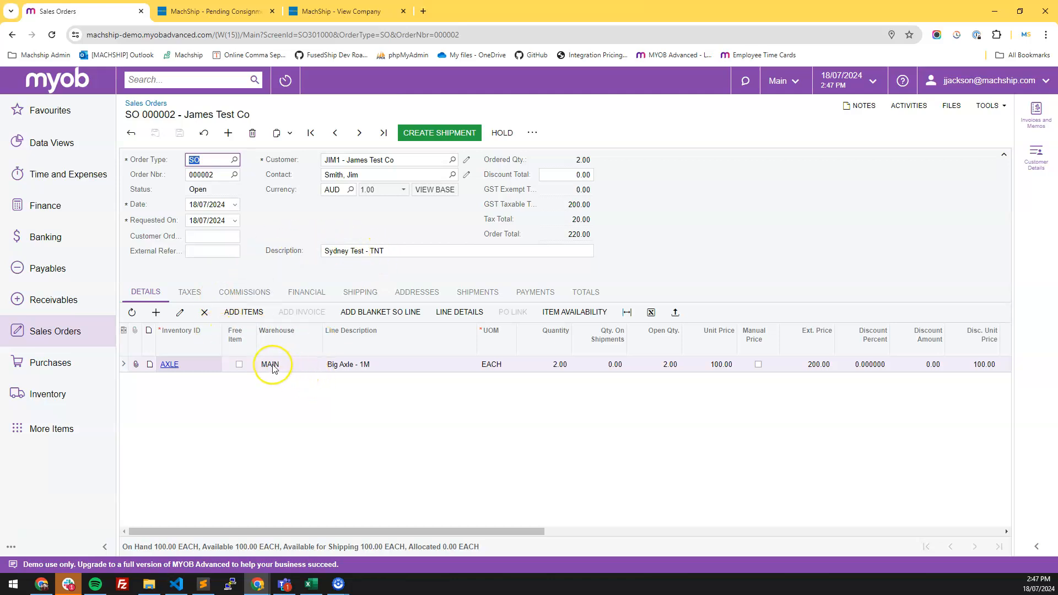
pyautogui.click(352, 296)
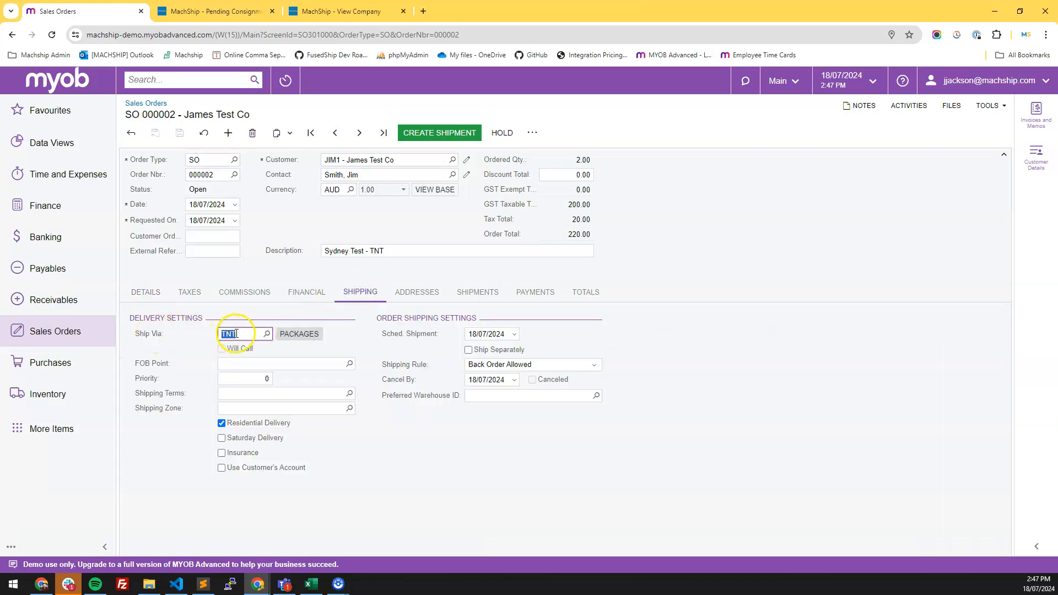
pyautogui.click(173, 348)
# - Open sales order 000003 and change the WHEEL line's warehouse to MELB
pyautogui.click(69, 329)
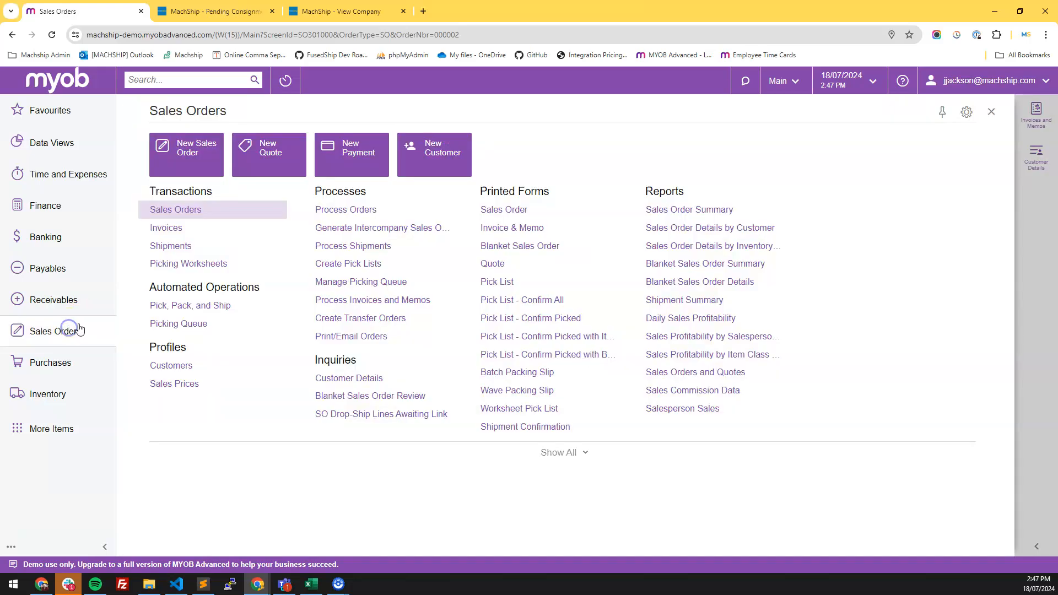
pyautogui.click(165, 227)
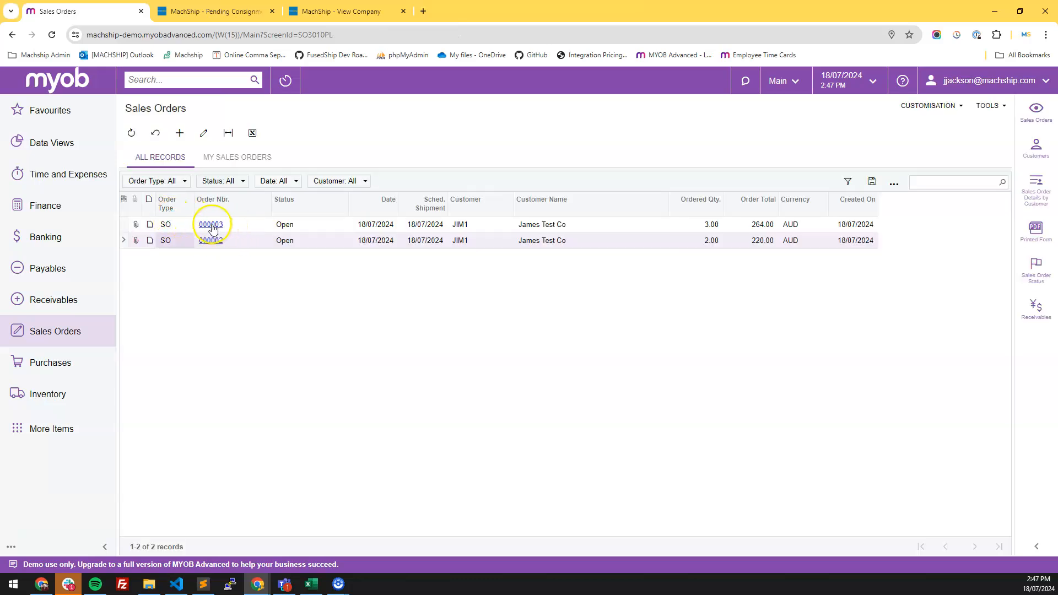
pyautogui.click(211, 225)
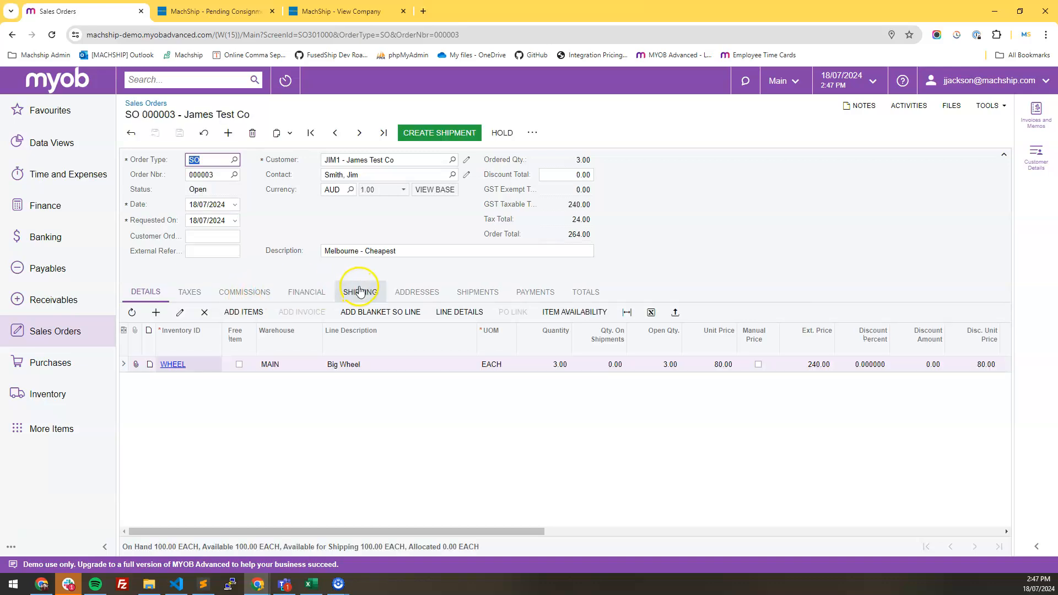
pyautogui.click(288, 364)
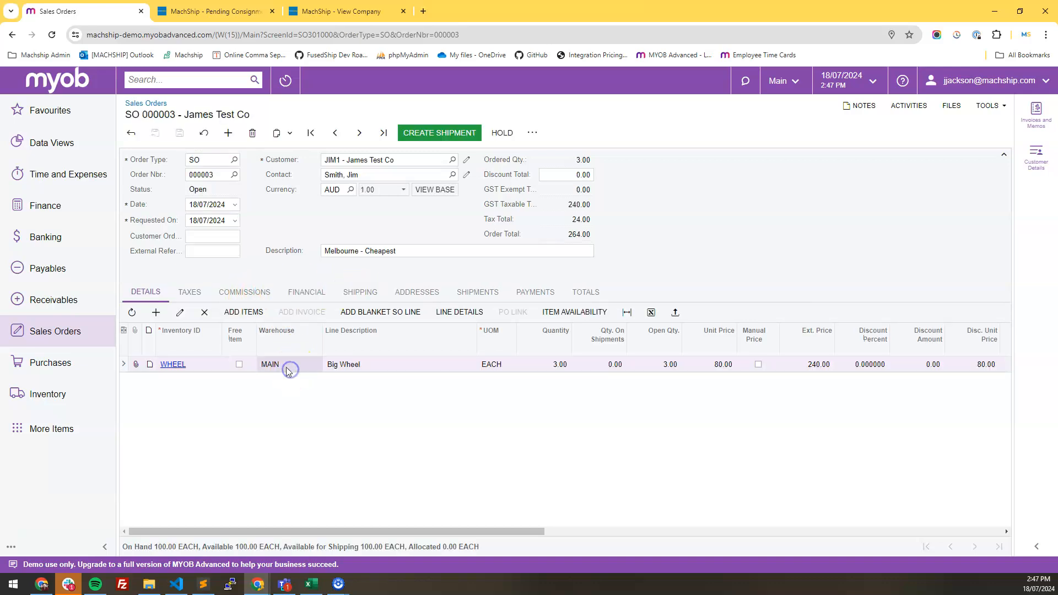
pyautogui.click(324, 364)
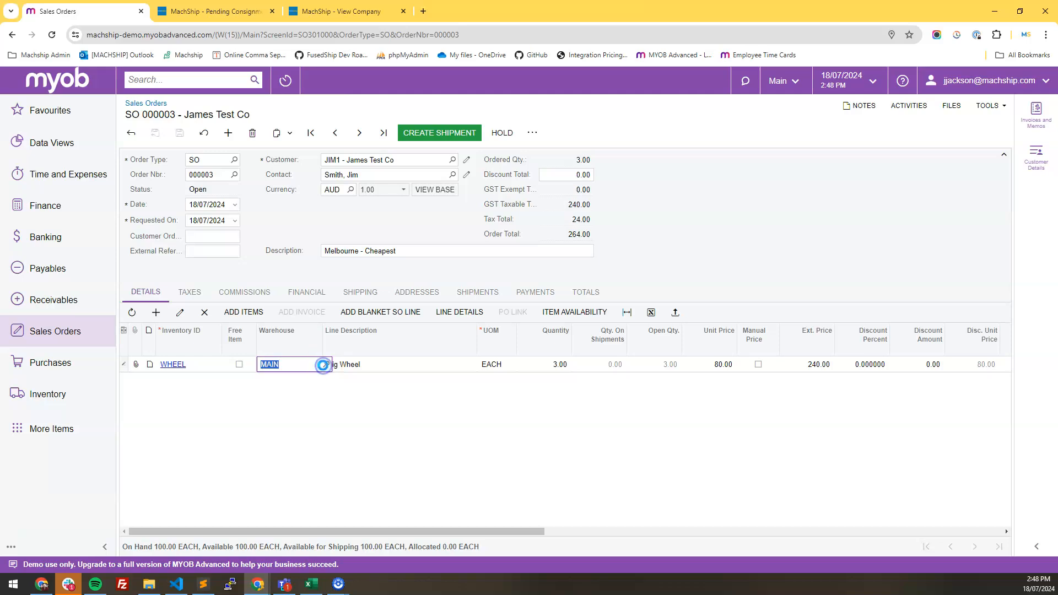
pyautogui.click(302, 456)
pyautogui.click(285, 406)
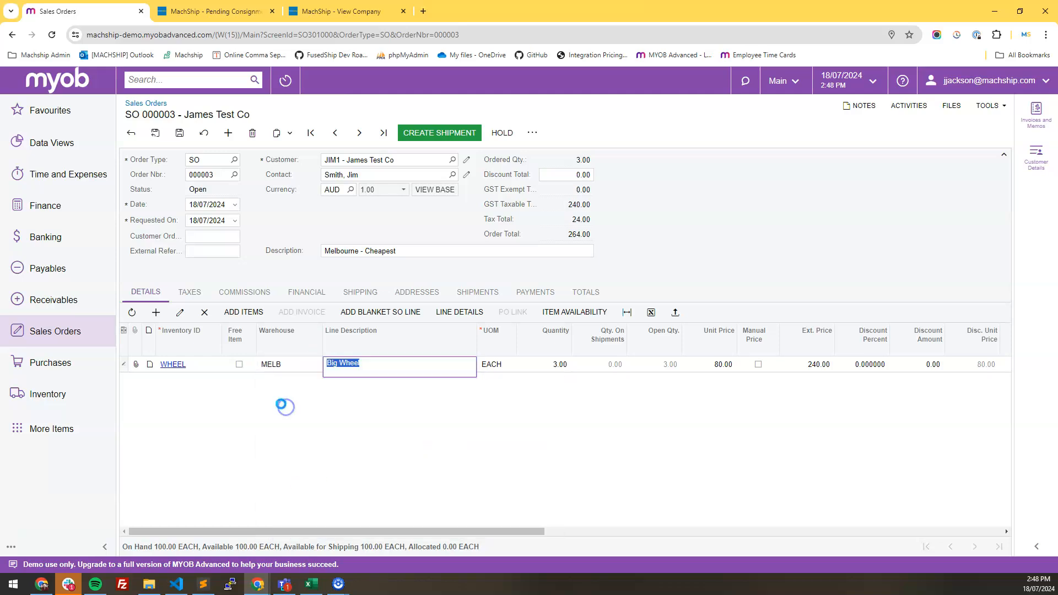
# - Set the order's preferred warehouse to MELB - Melbourne in the shipping settings and save the order
pyautogui.click(364, 290)
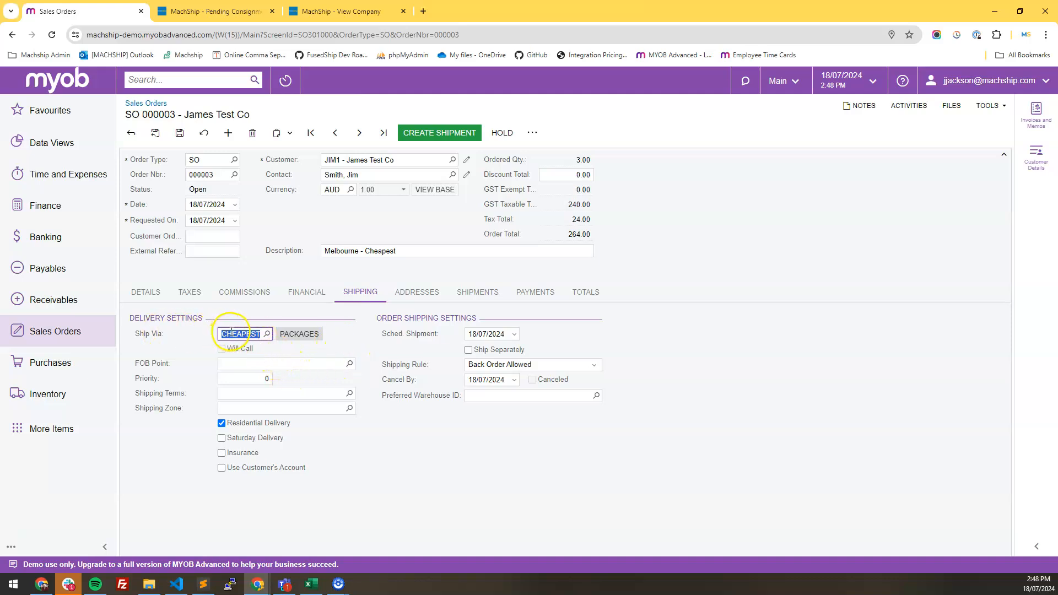
pyautogui.click(595, 396)
pyautogui.click(518, 310)
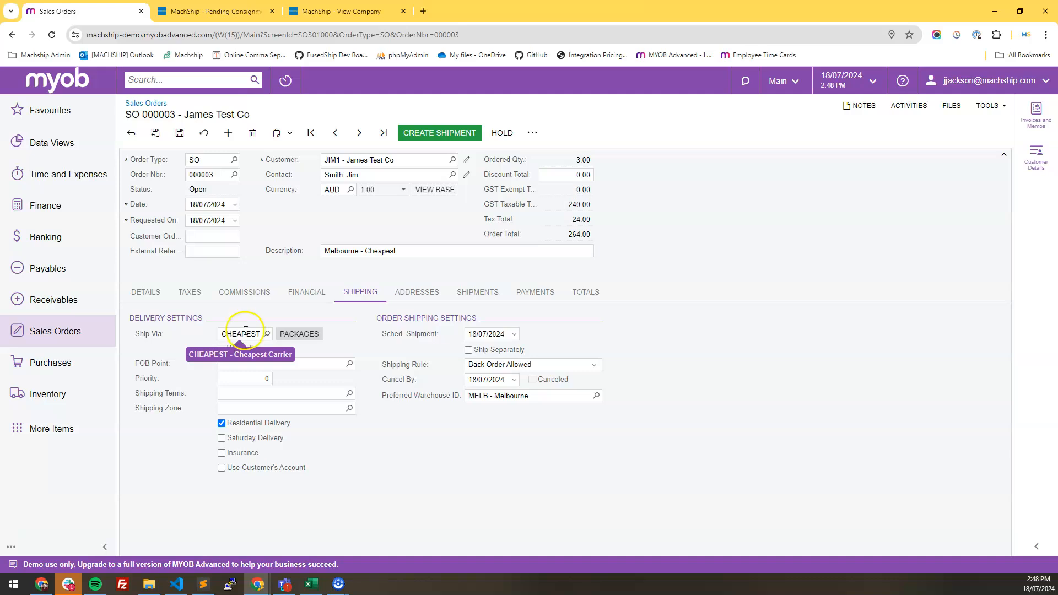
pyautogui.click(178, 135)
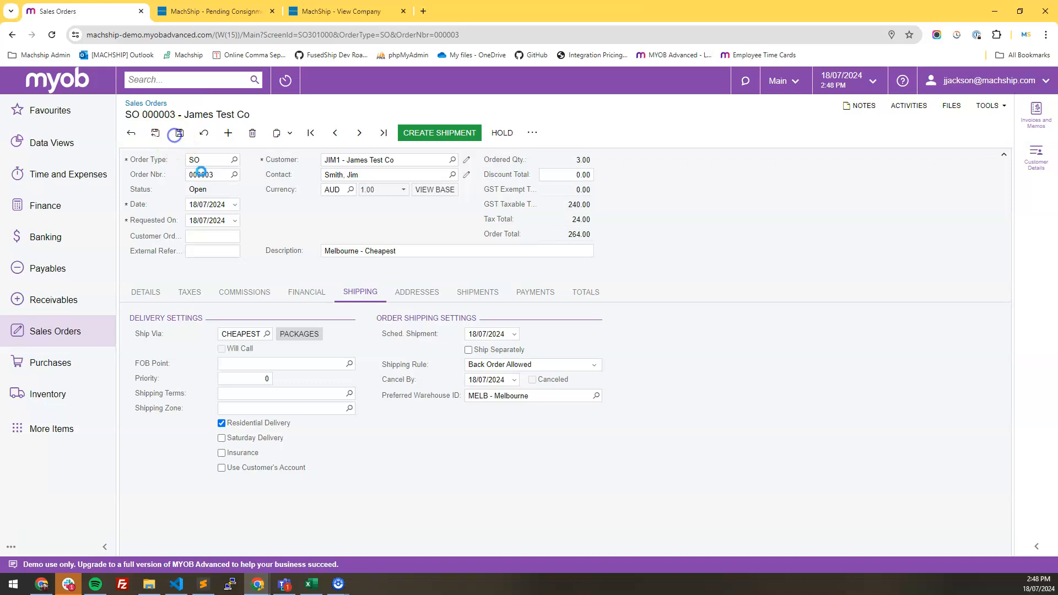
# - Reopen sales order 000002 and create a shipment from warehouse MAIN - Sydney for 18/07/2024
pyautogui.click(88, 331)
pyautogui.click(260, 209)
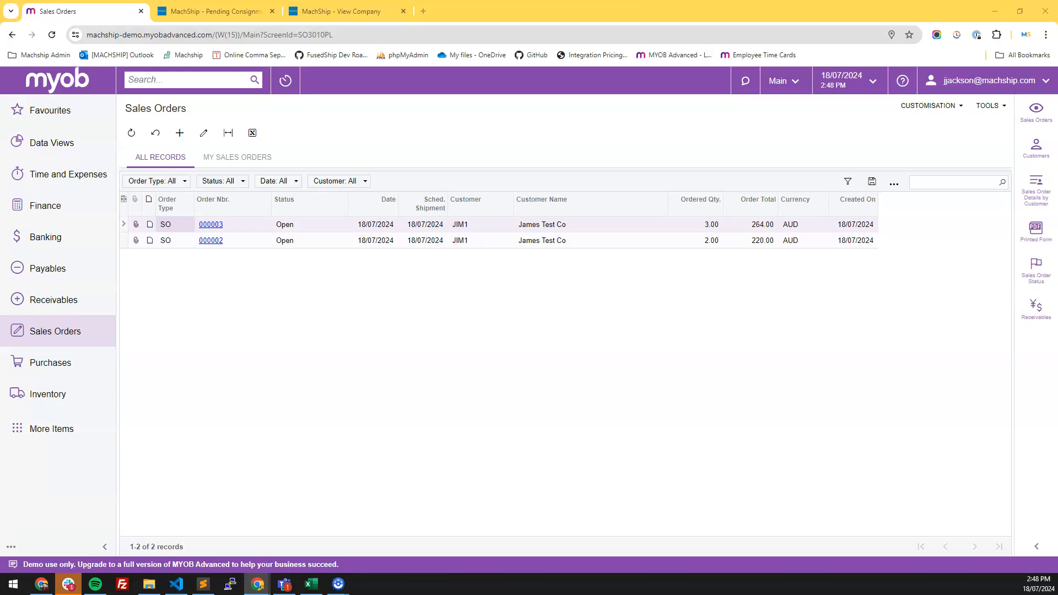
pyautogui.click(211, 242)
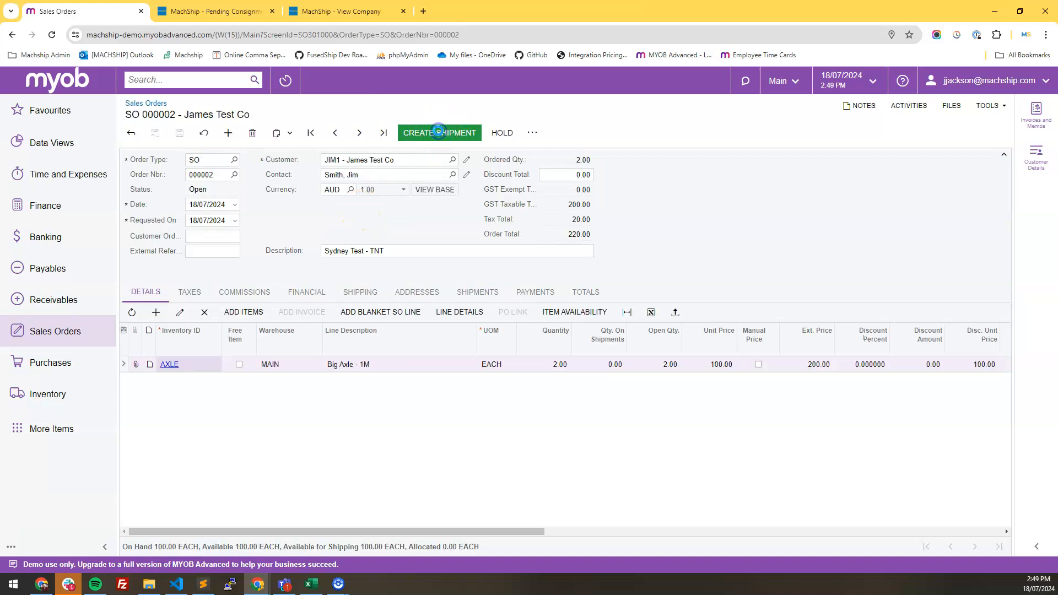
pyautogui.click(438, 132)
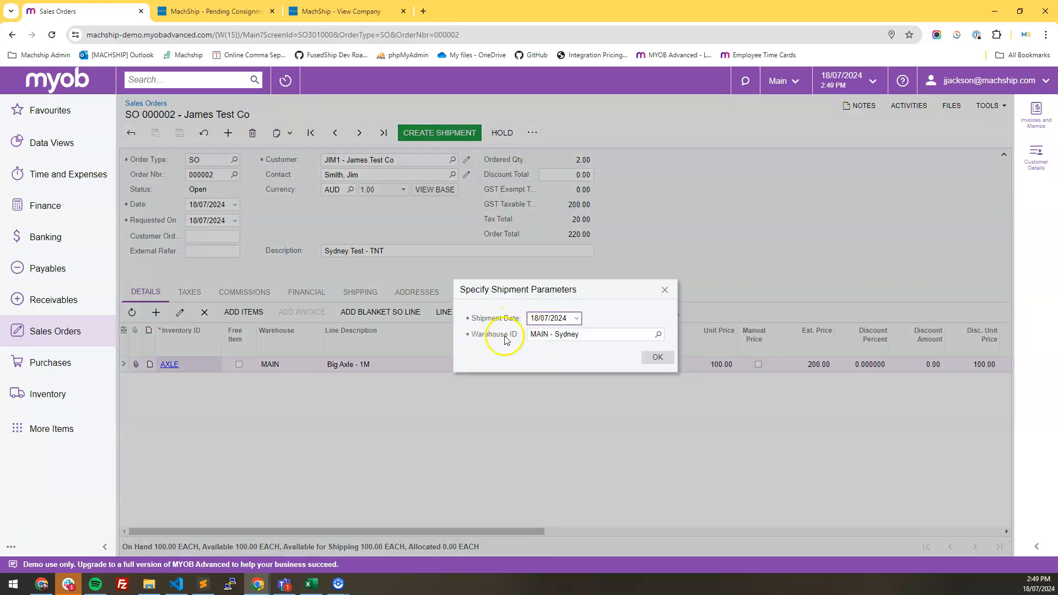
pyautogui.click(658, 356)
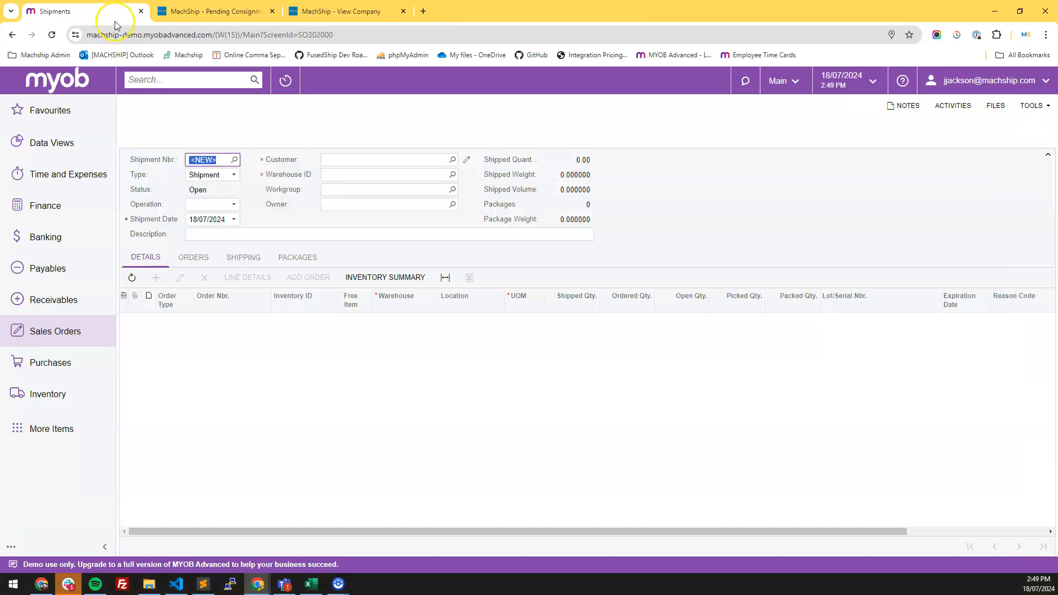
# - Close the open consignment form and compare the MachShip pending consignments with the new MYOB shipment
pyautogui.click(205, 12)
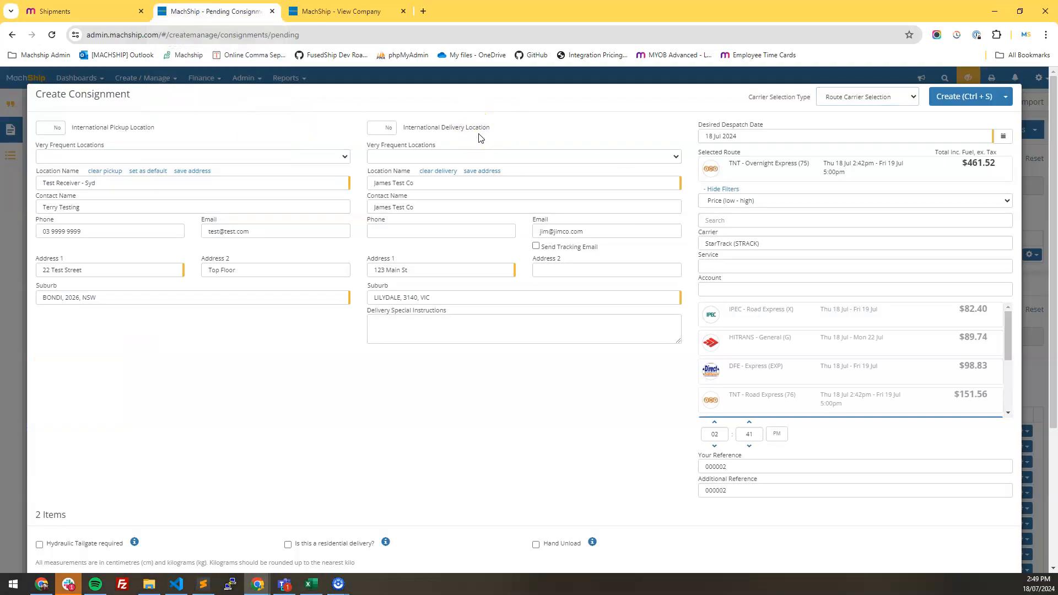
pyautogui.click(434, 170)
pyautogui.click(221, 114)
pyautogui.click(51, 35)
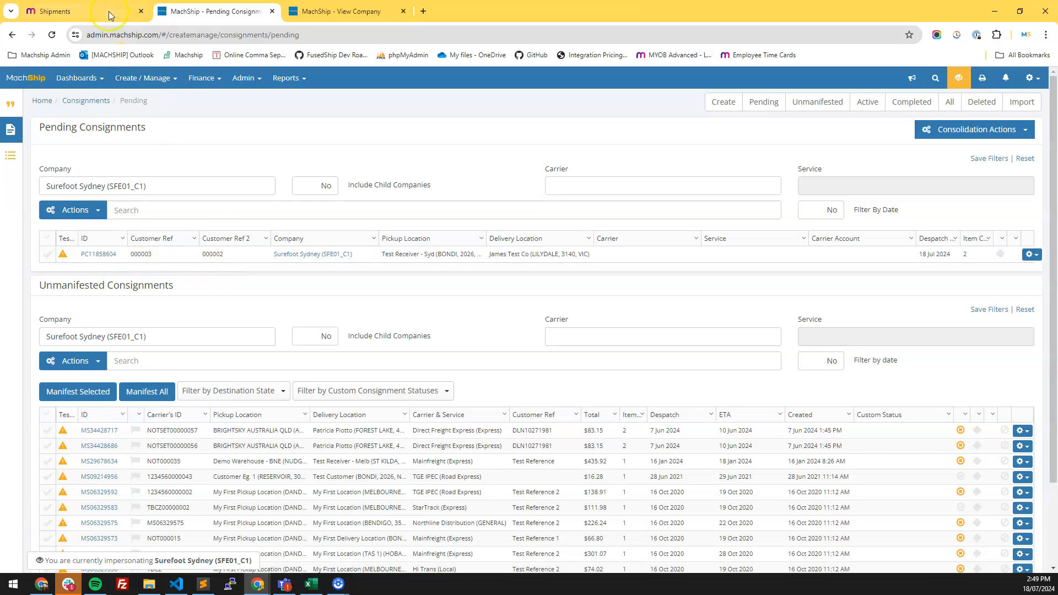
pyautogui.click(92, 13)
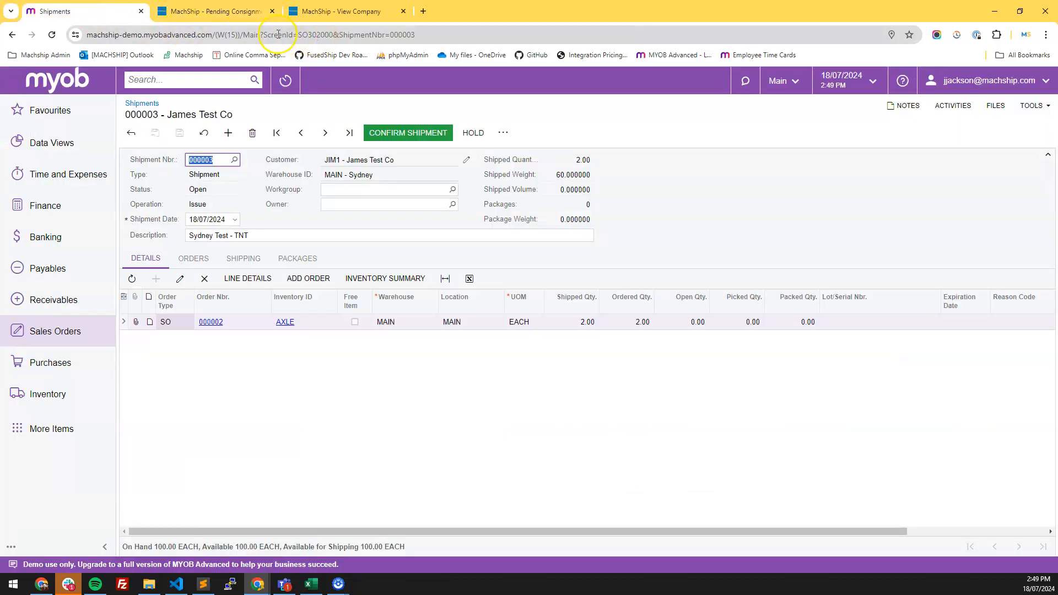
pyautogui.click(207, 13)
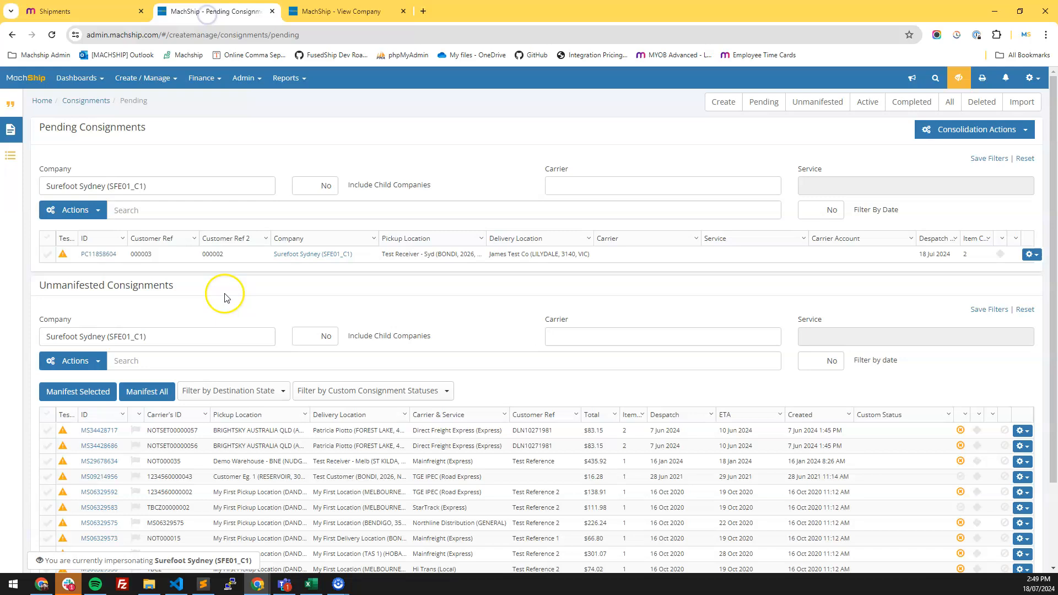
# - Open the pending consignment, switch to Route Carrier Selection and pick the TNT - Road Express (76) route
pyautogui.click(94, 257)
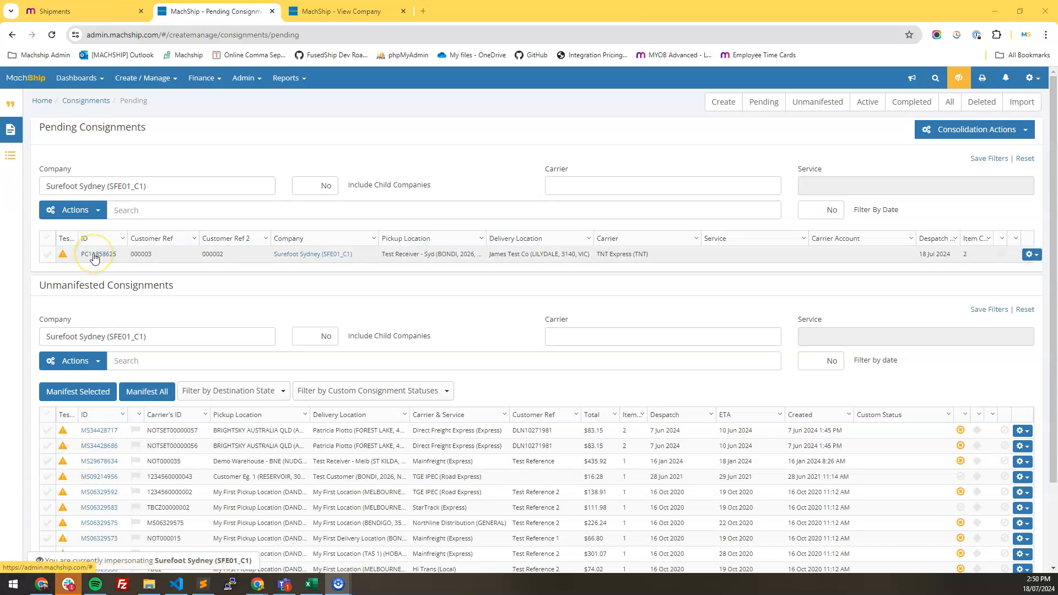
pyautogui.click(95, 257)
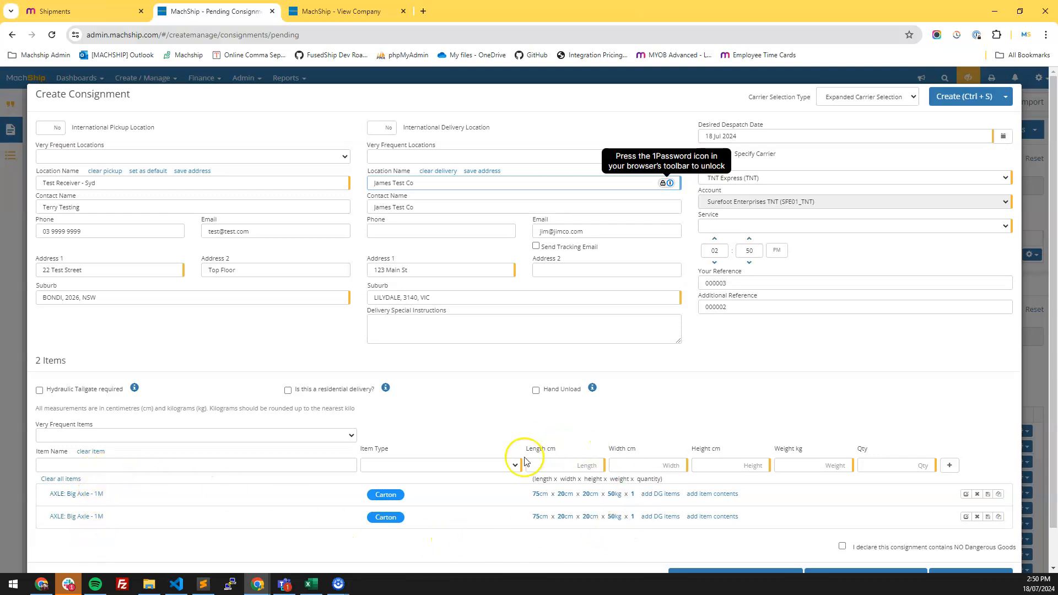
pyautogui.click(866, 104)
pyautogui.click(860, 125)
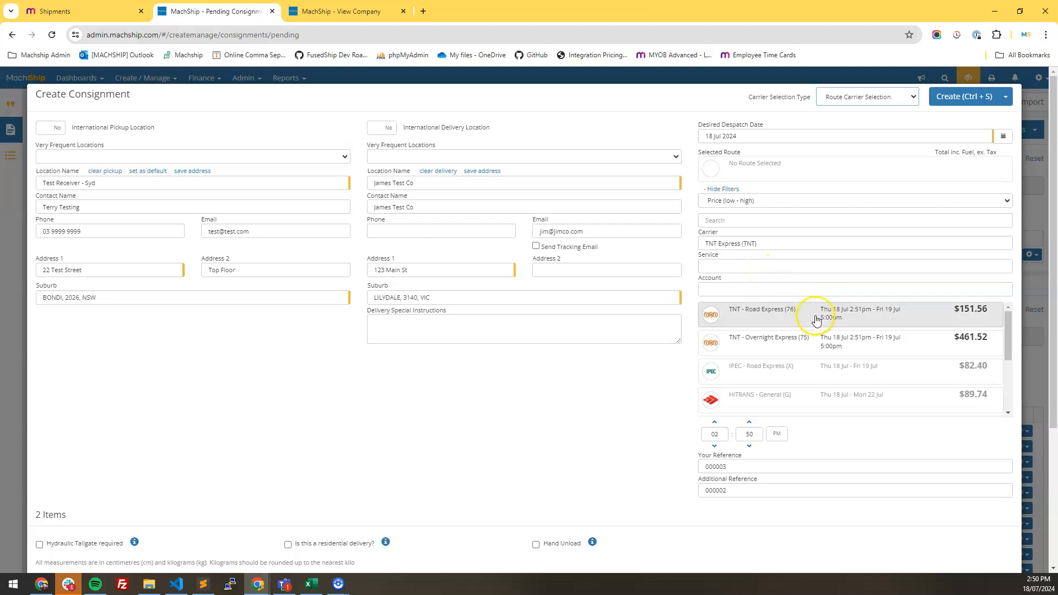
pyautogui.click(897, 315)
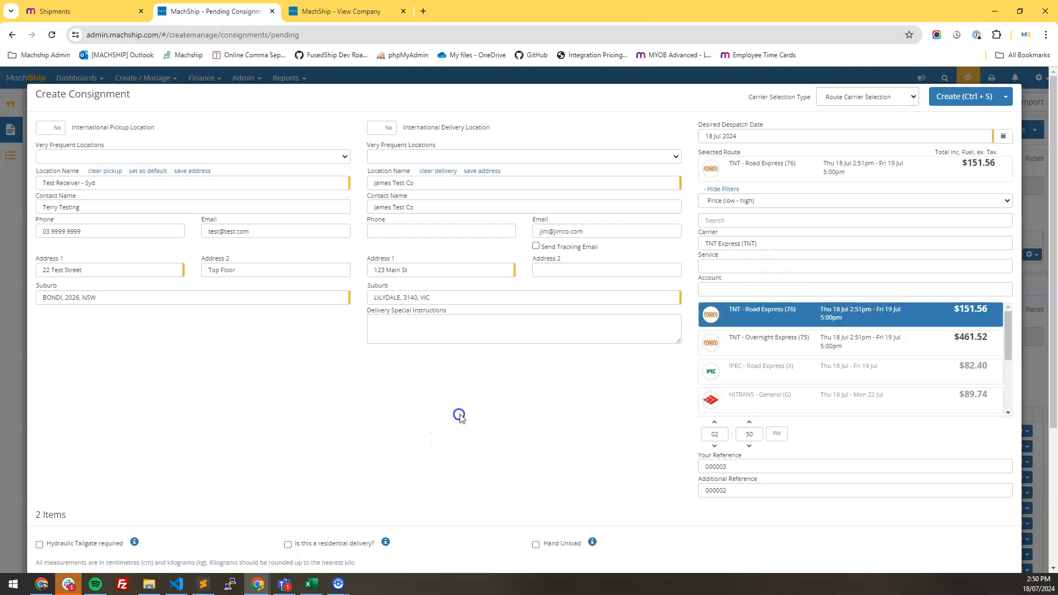
# - Declare no dangerous goods, create the consignment, and open the unmanifested consignments list
pyautogui.scroll(-4, 460, 417)
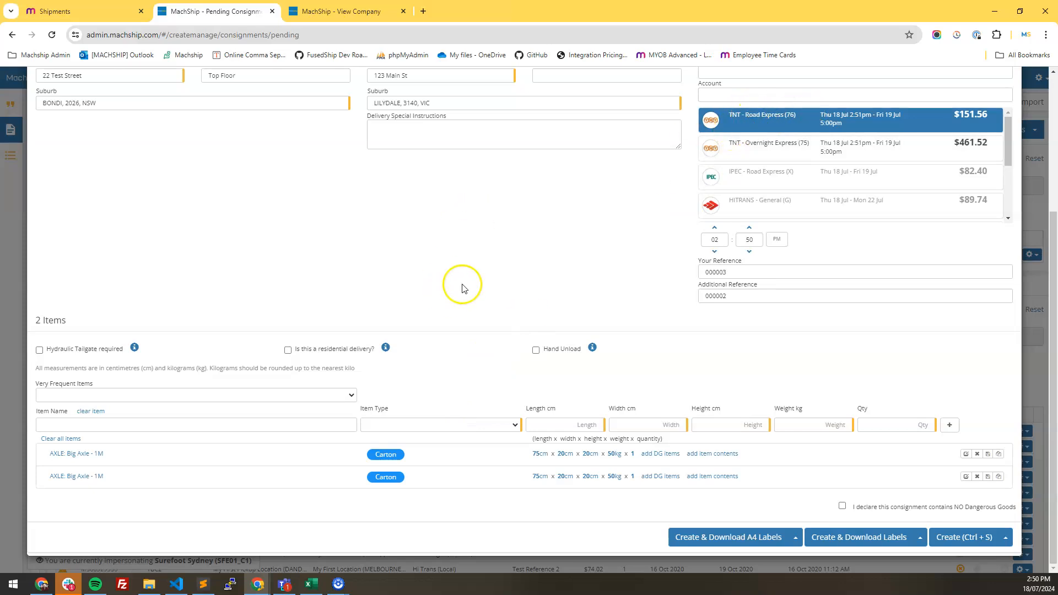
pyautogui.click(934, 506)
pyautogui.click(961, 537)
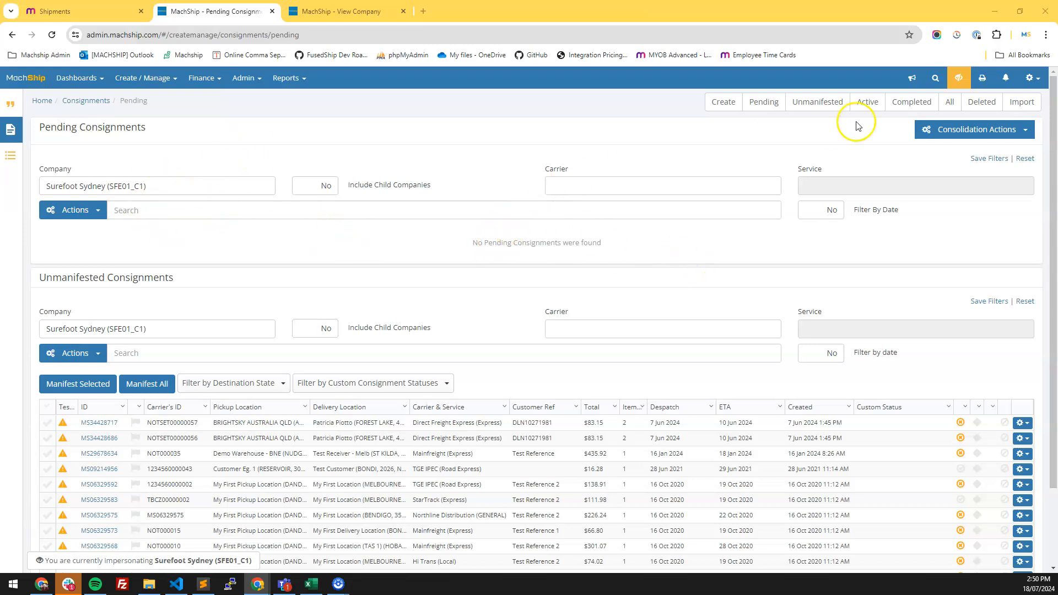
pyautogui.click(817, 101)
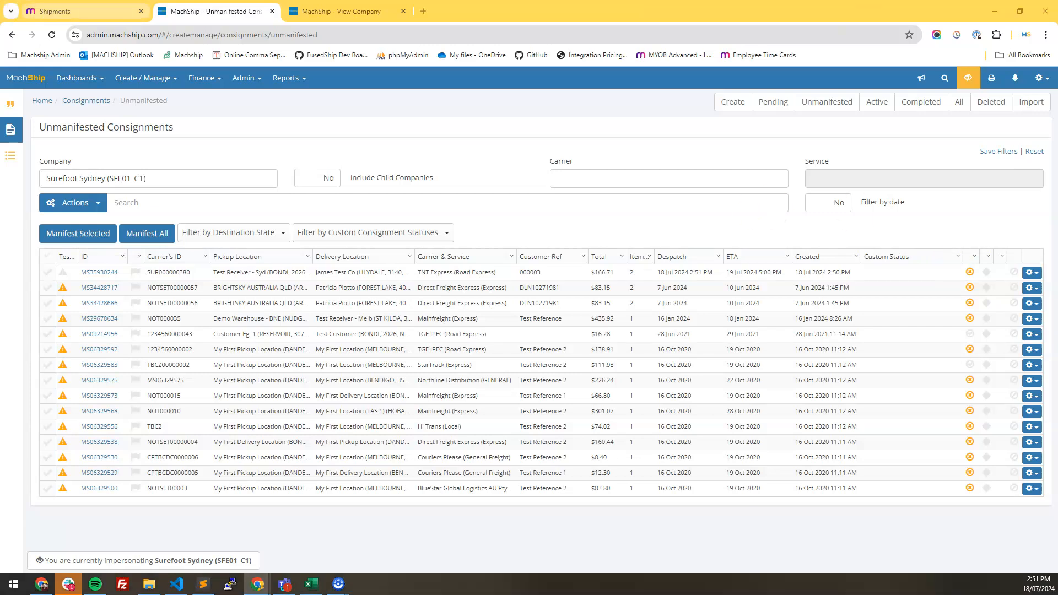
# - Refresh MYOB shipment 000003 and review its package tracking number and custom reference fields
pyautogui.click(54, 10)
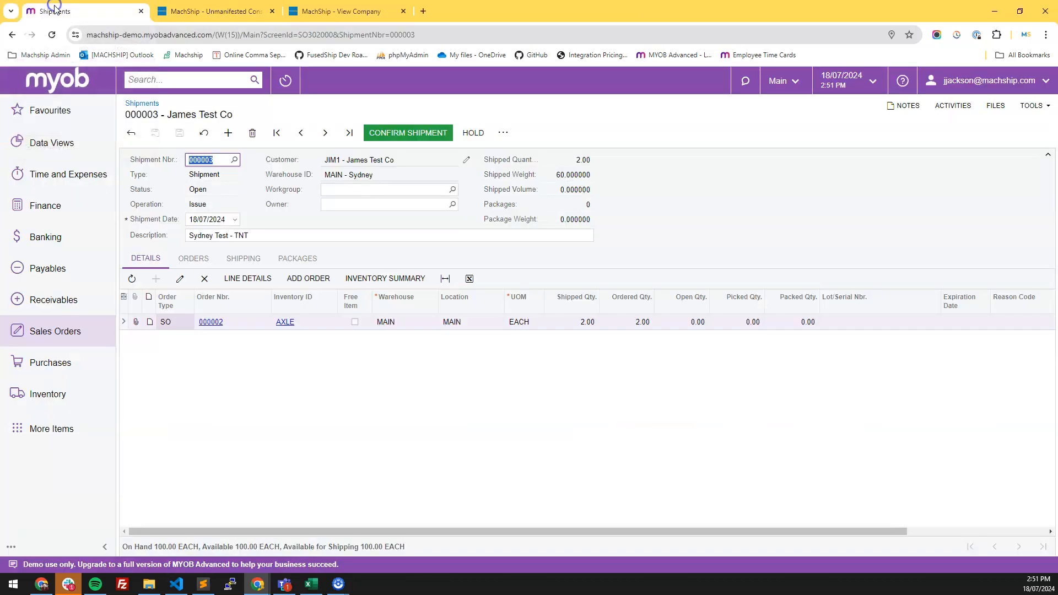
pyautogui.click(51, 35)
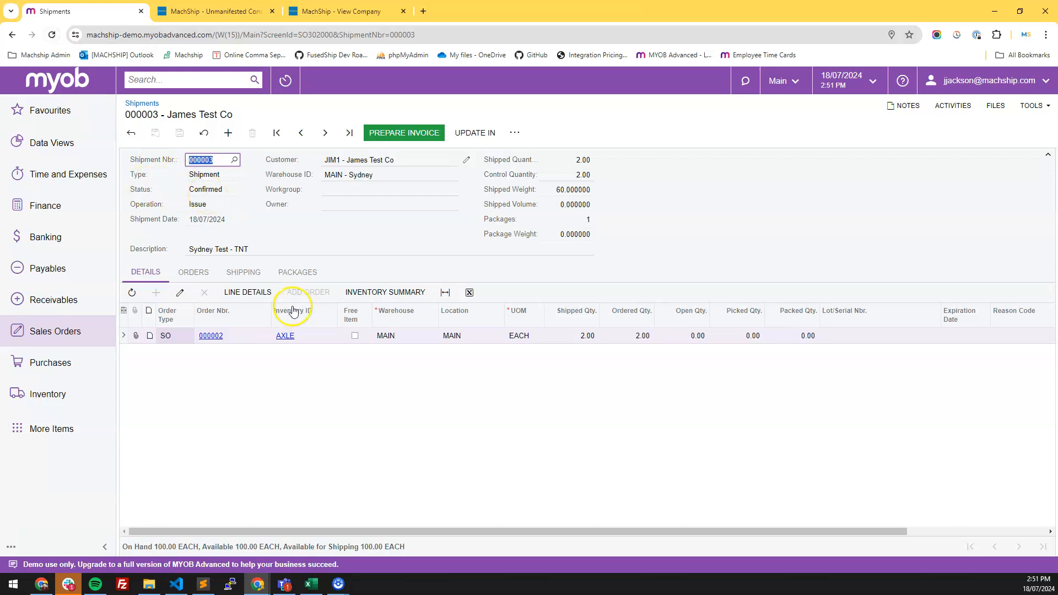
pyautogui.click(296, 273)
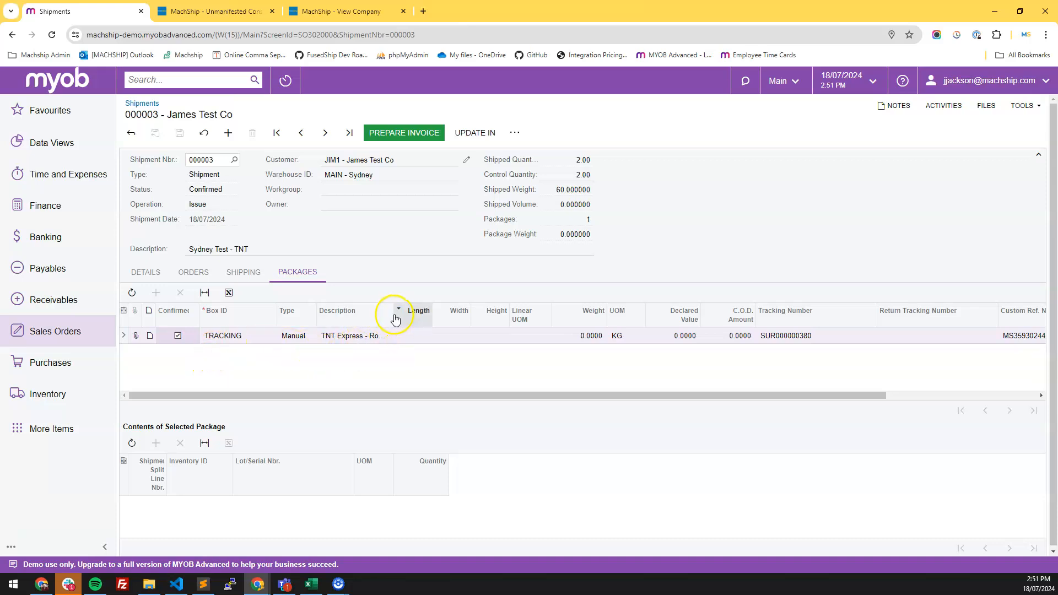
pyautogui.moveTo(393, 314); pyautogui.dragTo(441, 330)
pyautogui.moveTo(445, 395); pyautogui.dragTo(703, 392)
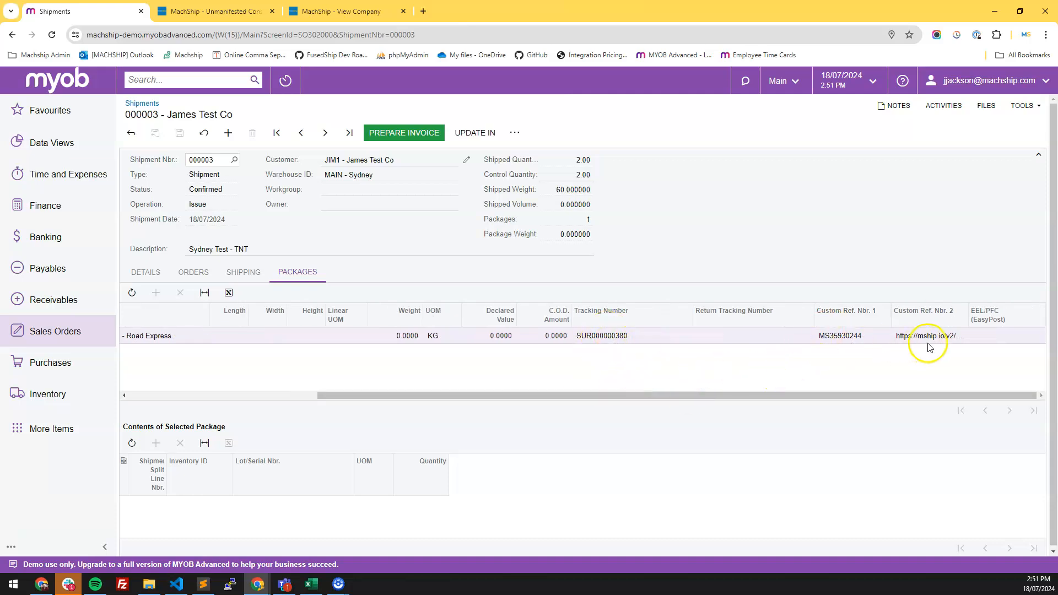
pyautogui.click(953, 338)
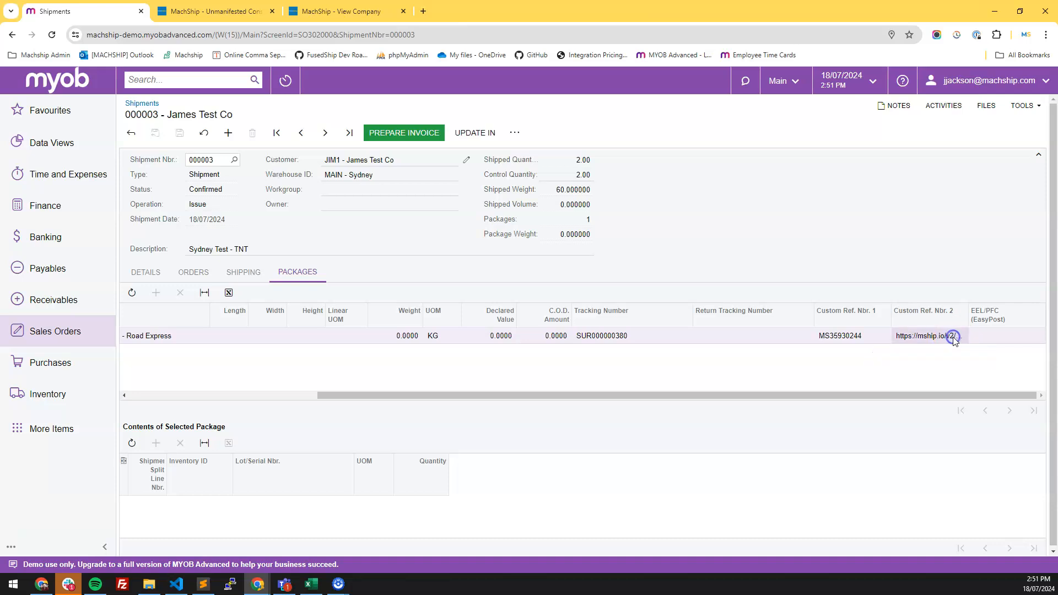
pyautogui.moveTo(867, 394); pyautogui.dragTo(338, 402)
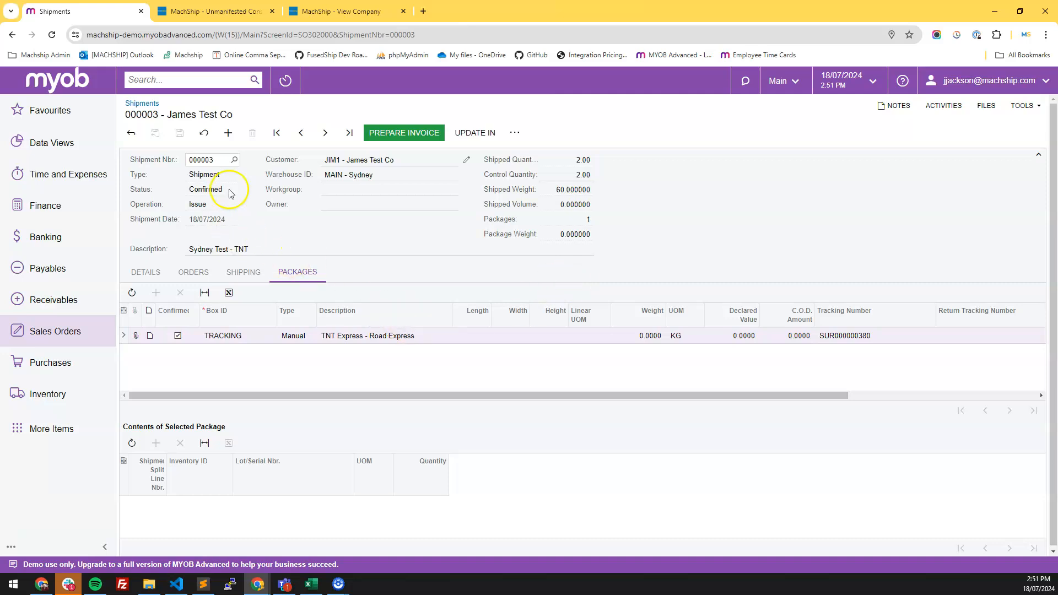
# - Open the MachShip pending consignments list
pyautogui.click(204, 12)
pyautogui.click(142, 78)
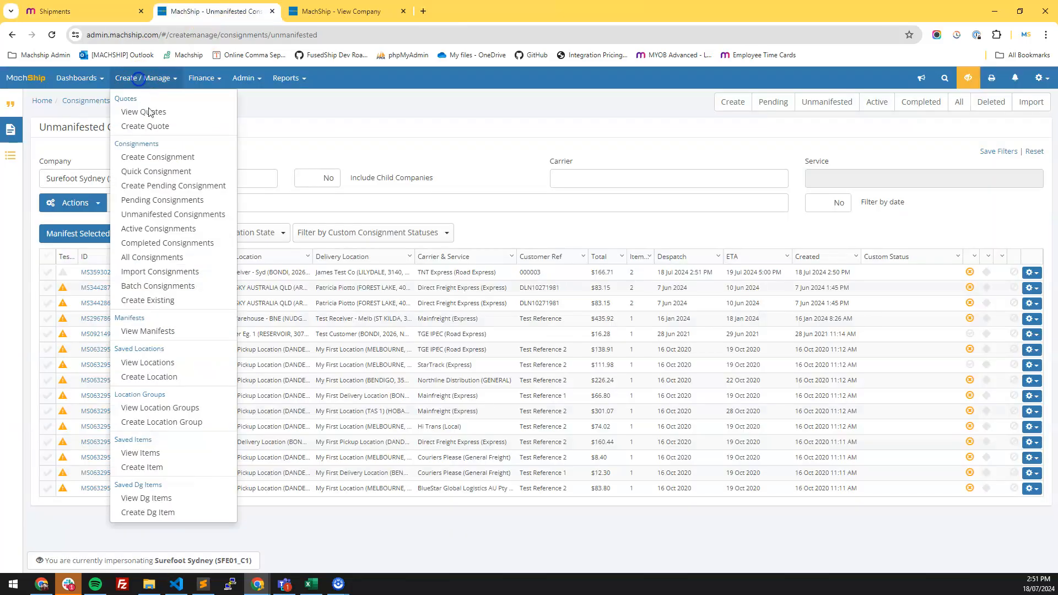
pyautogui.click(157, 199)
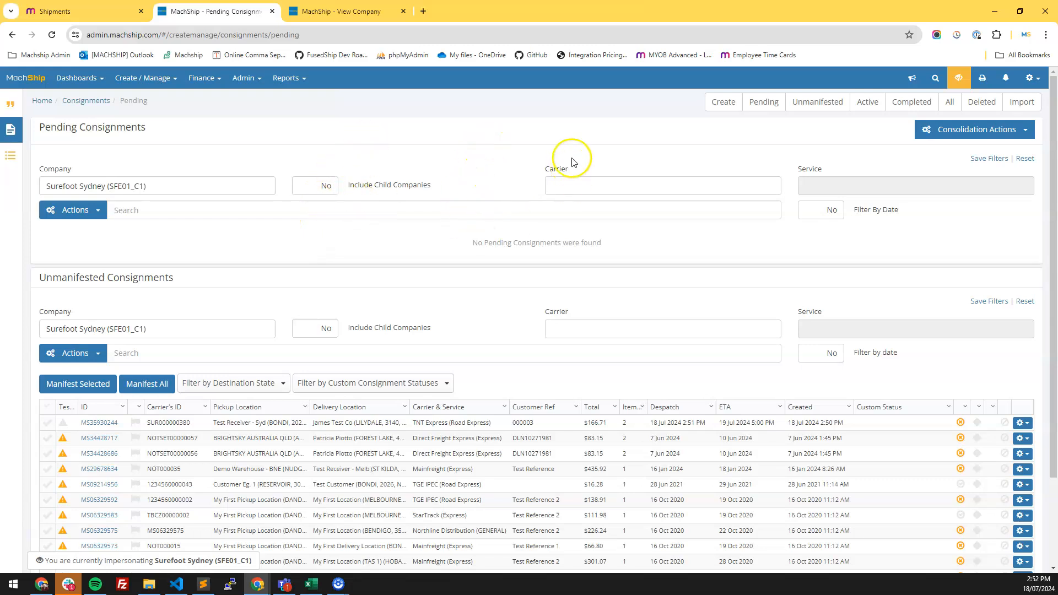
# - Open sales order 000003 from the sales orders list and create a shipment for it
pyautogui.click(73, 11)
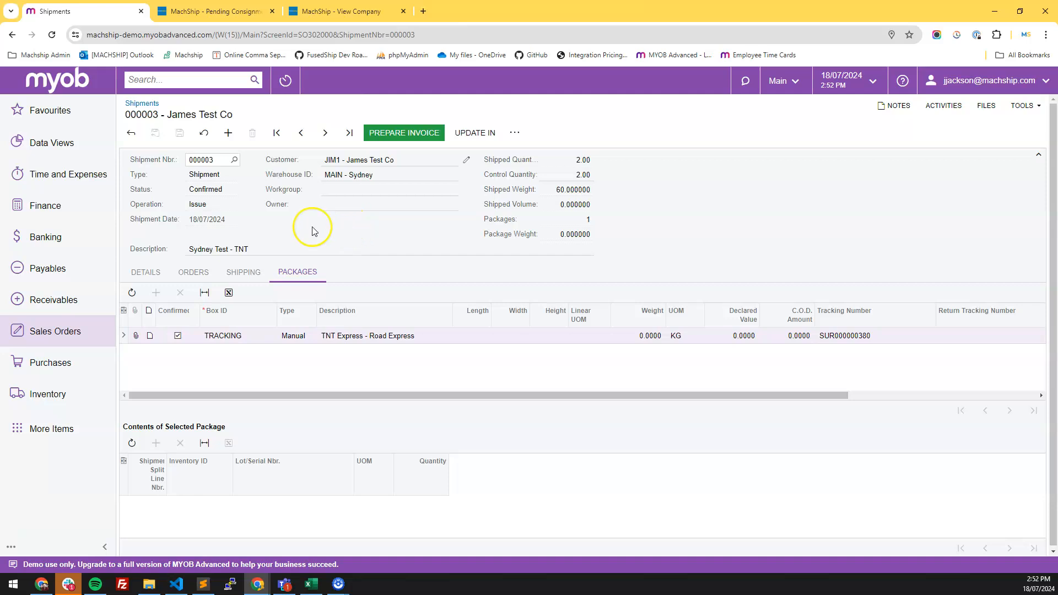
pyautogui.click(72, 337)
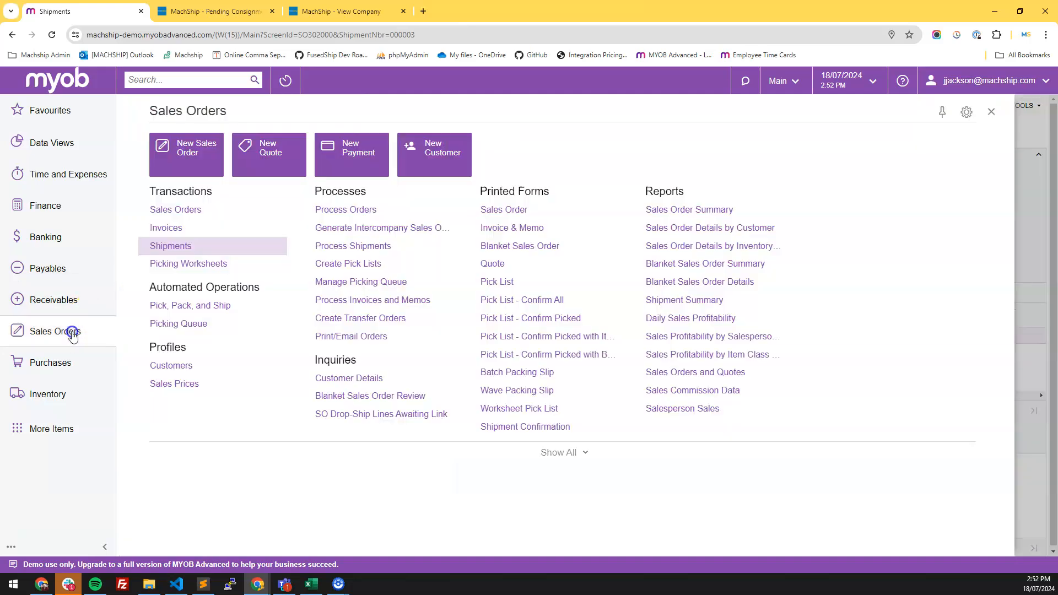
pyautogui.click(165, 243)
pyautogui.click(50, 331)
pyautogui.click(165, 243)
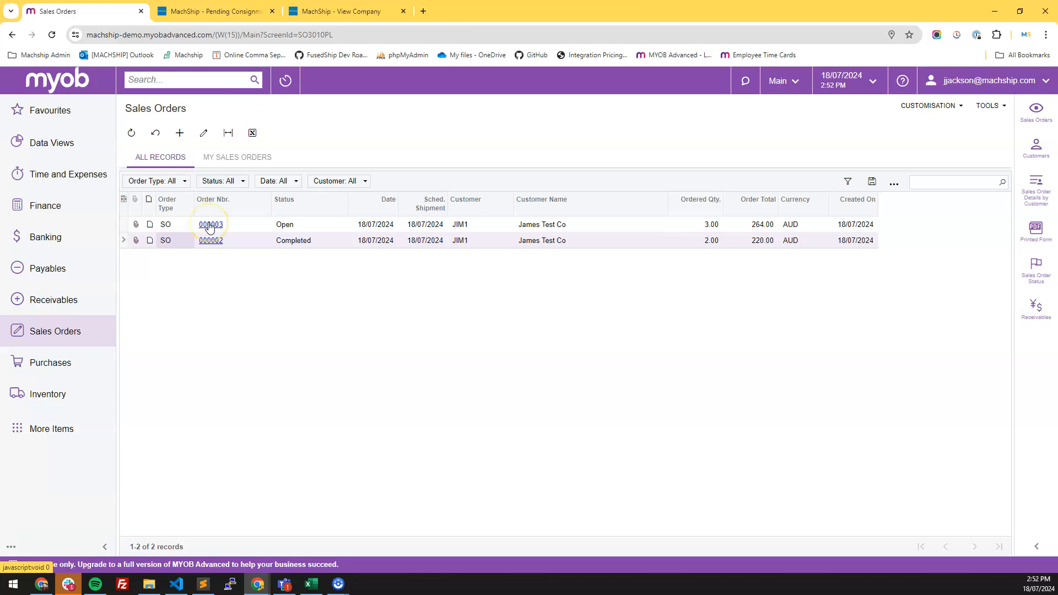
pyautogui.click(210, 224)
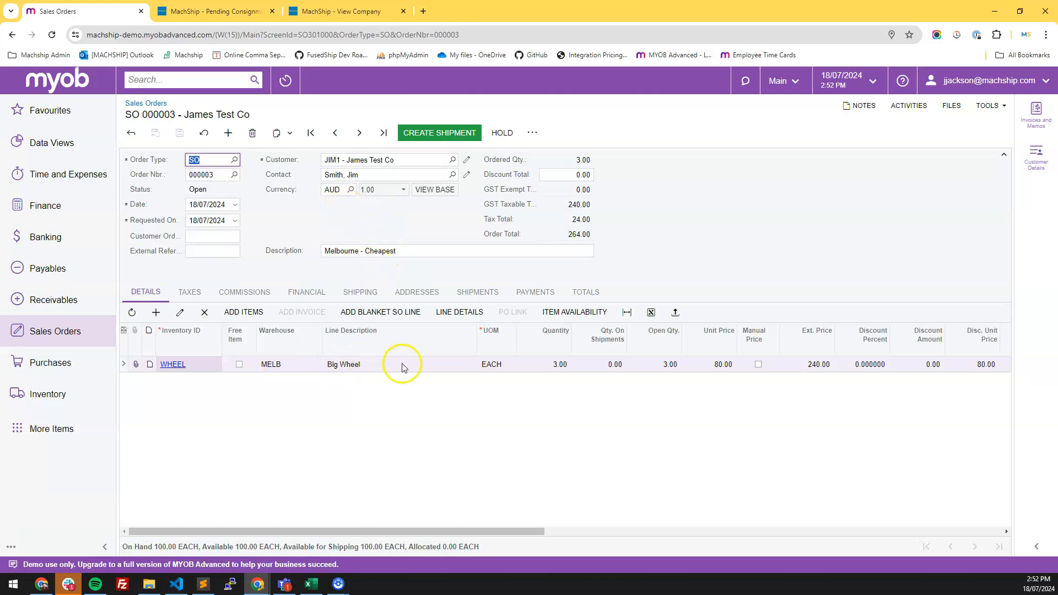
pyautogui.click(430, 134)
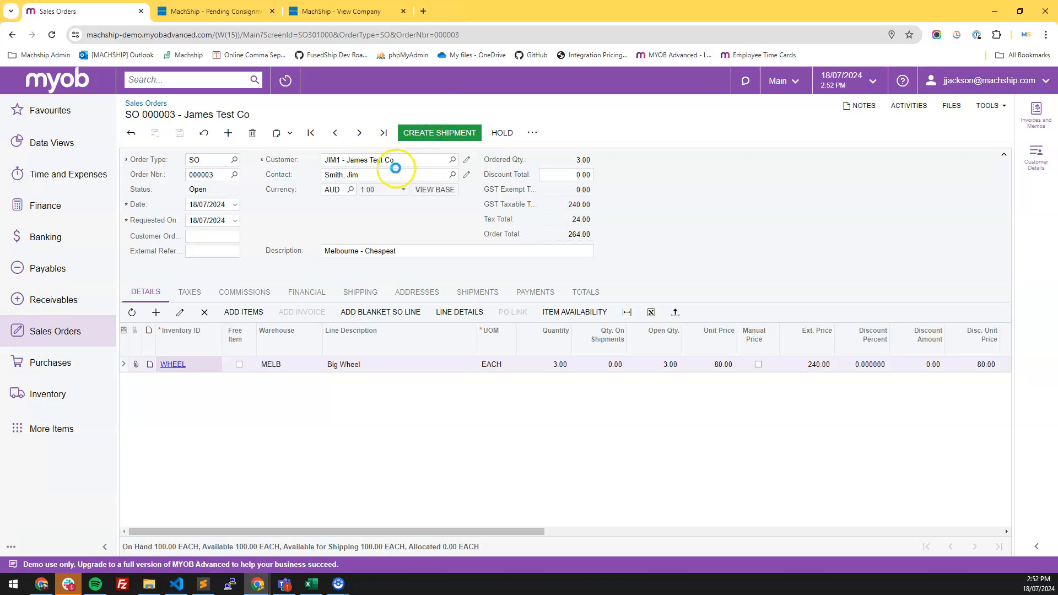
pyautogui.click(656, 357)
# - In MachShip, impersonate Surefoot Enterprises (SFE01) and include child companies in the pending consignments list
pyautogui.click(185, 17)
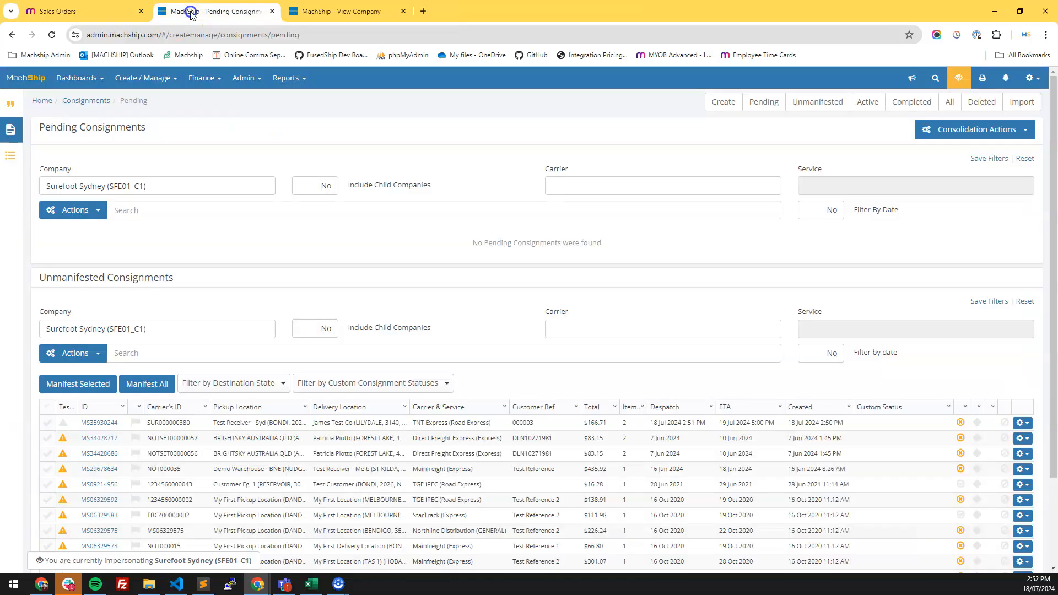
pyautogui.click(958, 79)
pyautogui.write('surefoot')
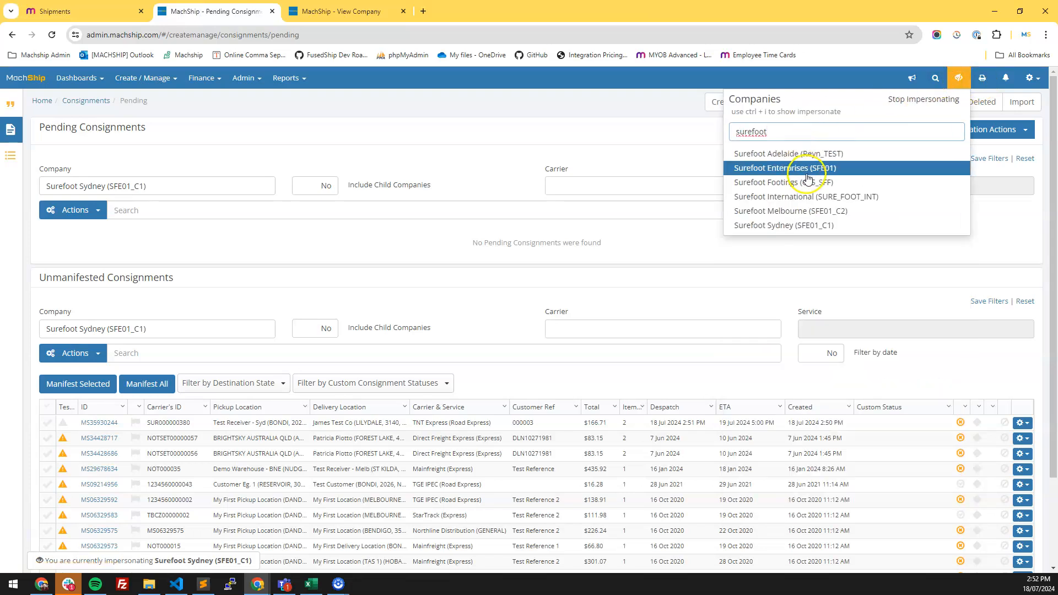
pyautogui.click(755, 168)
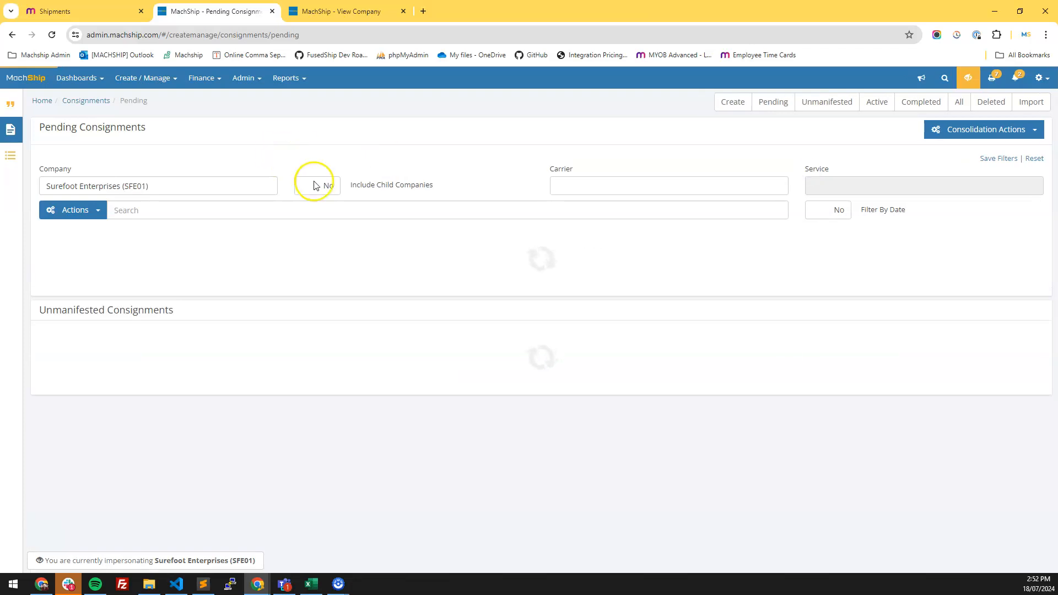
pyautogui.click(329, 185)
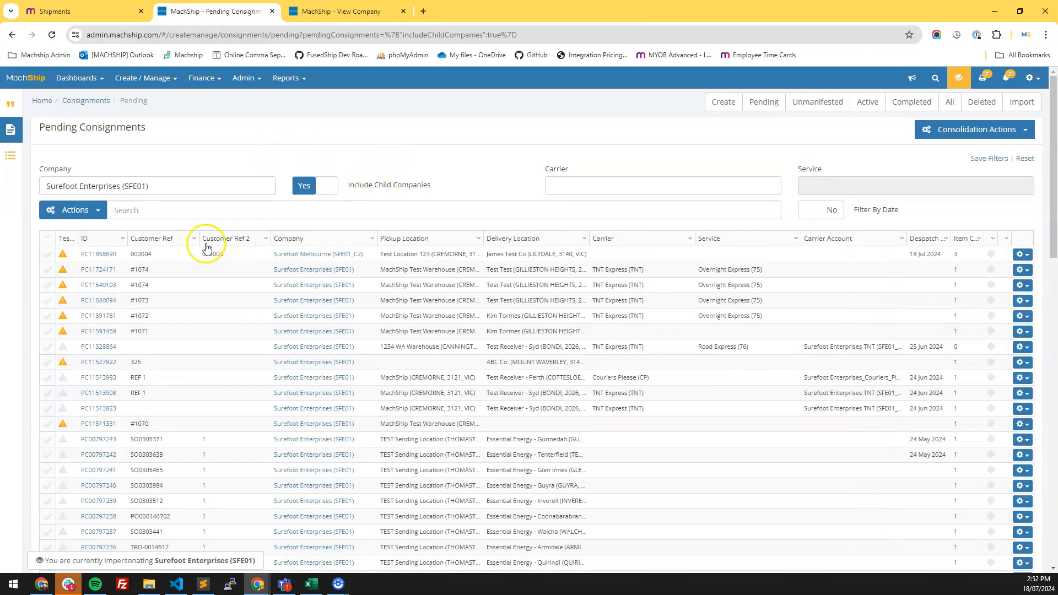
# - Open the pending consignment for reference 000004, switch to Route Carrier Selection and pick the IPEC - Road Express (X) route
pyautogui.click(92, 256)
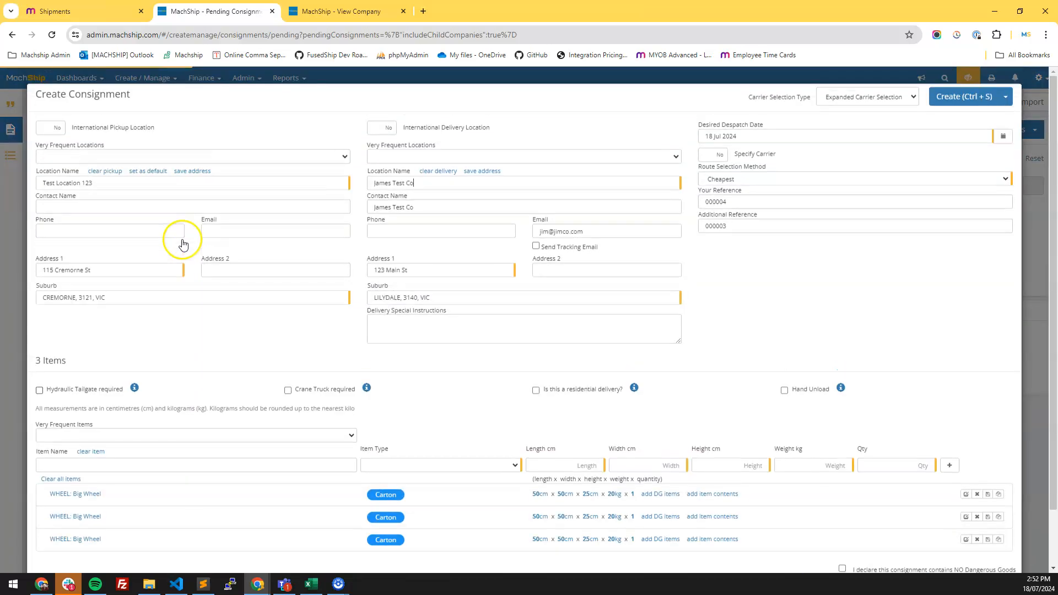
pyautogui.scroll(-1, 111, 331)
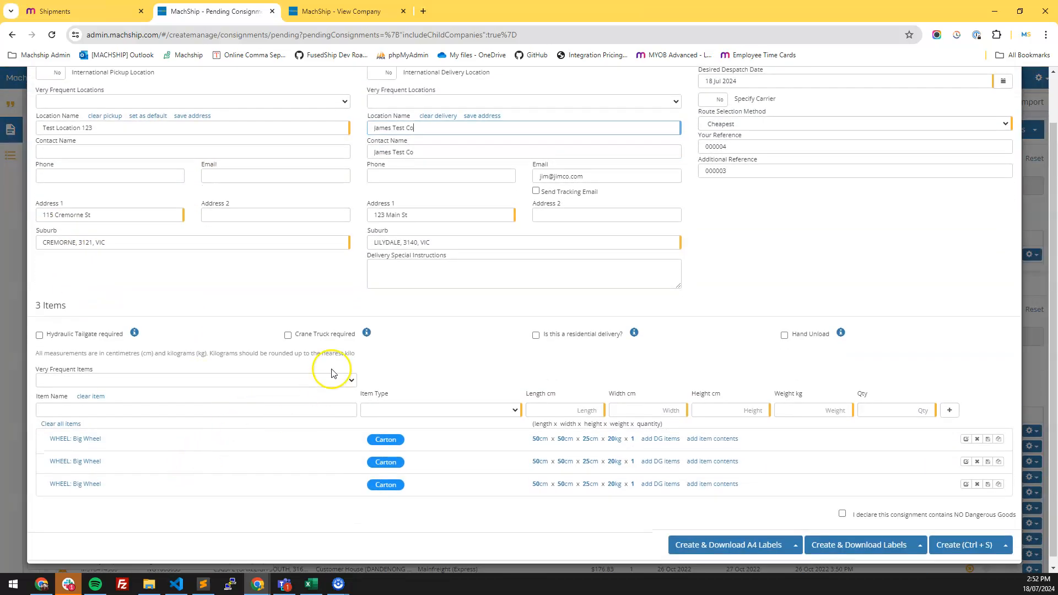
pyautogui.scroll(1, 693, 407)
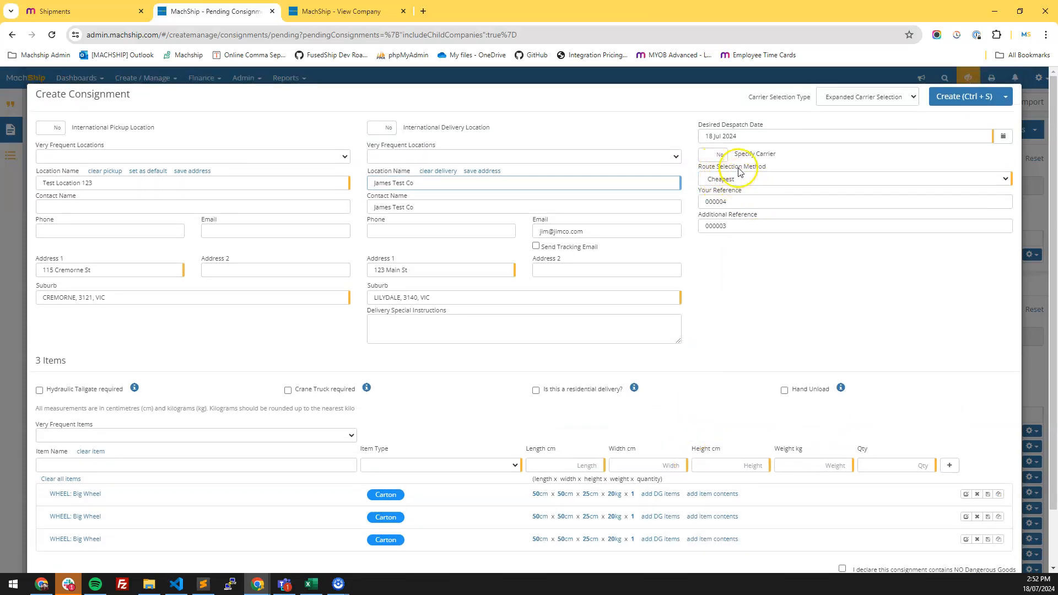
pyautogui.click(864, 99)
pyautogui.click(851, 128)
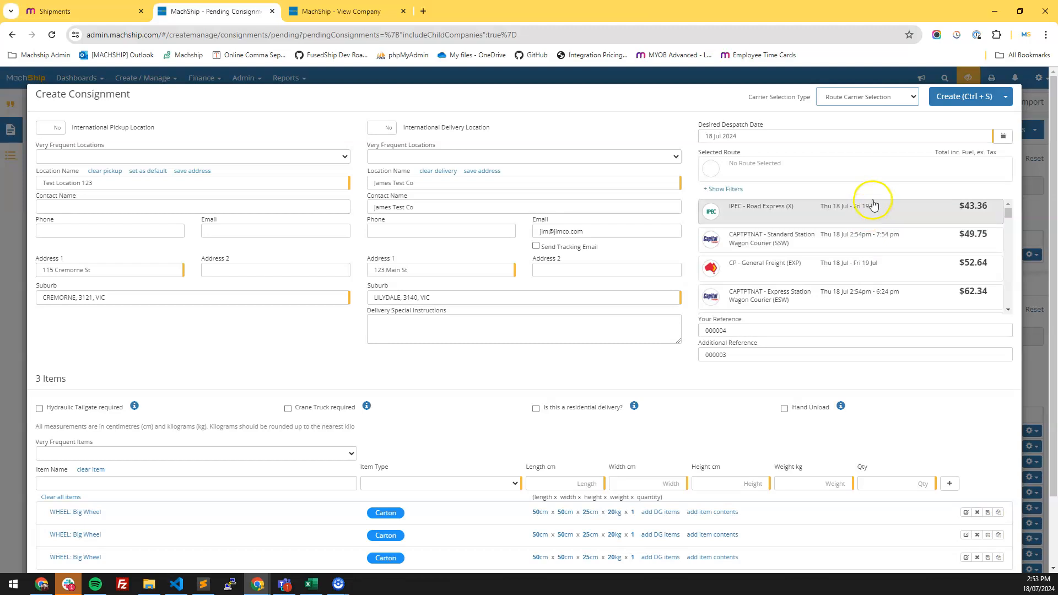
pyautogui.click(869, 214)
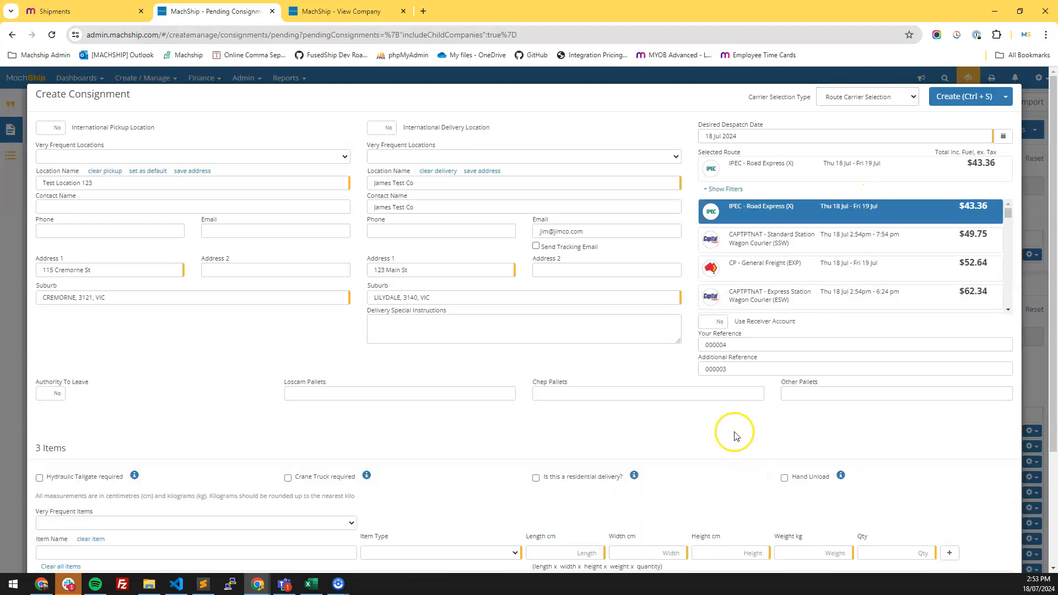
# - Declare no dangerous goods and create the consignment
pyautogui.scroll(-1, 726, 432)
pyautogui.scroll(-3, 726, 432)
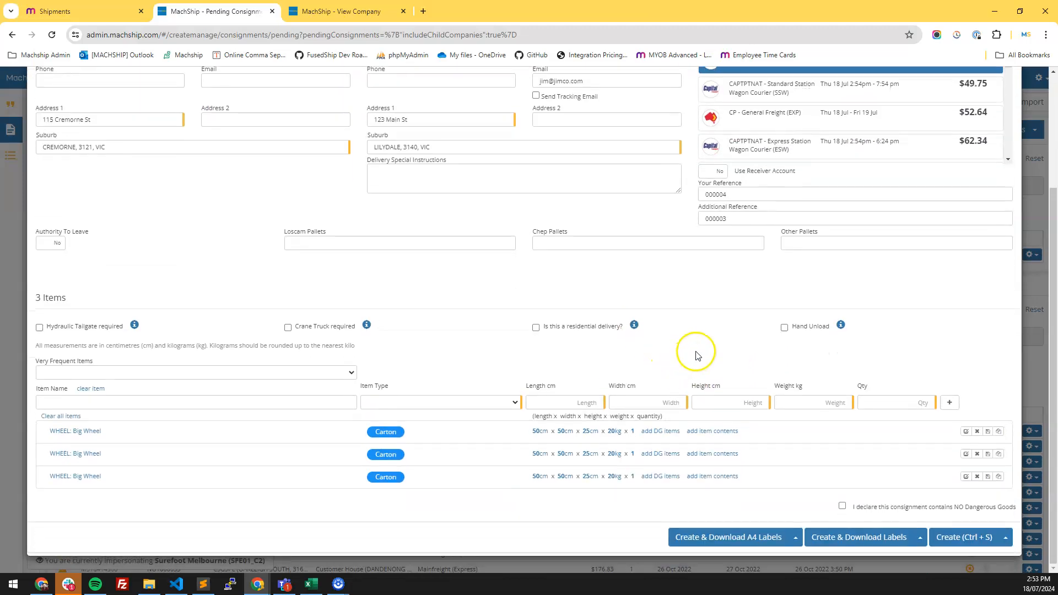
pyautogui.click(951, 537)
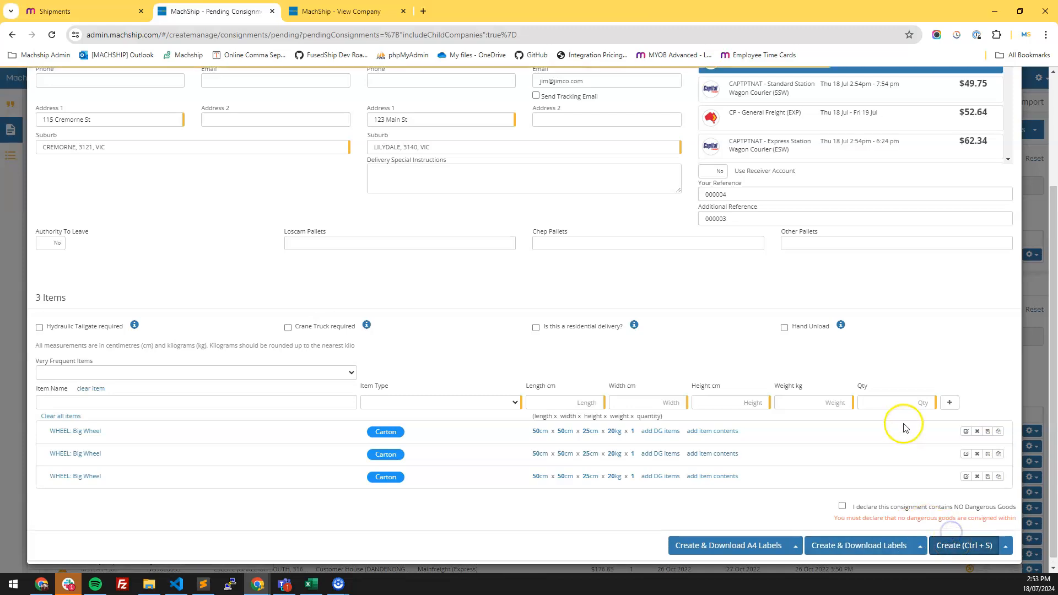
pyautogui.click(865, 505)
pyautogui.click(961, 545)
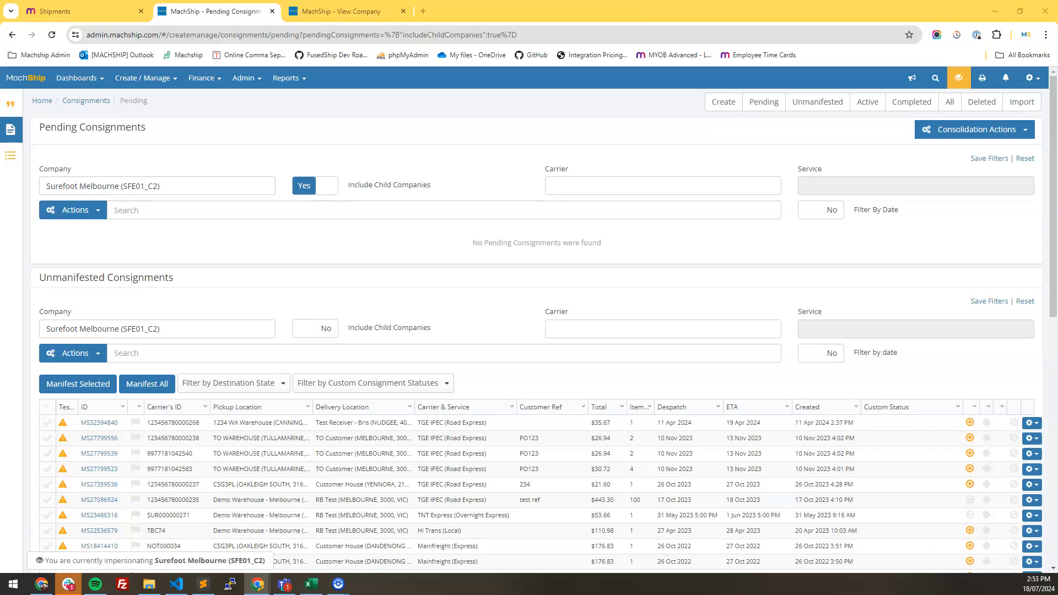
# - Refresh MYOB shipment 000004 and review its shipping carrier and package tracking details
pyautogui.click(114, 18)
pyautogui.click(52, 35)
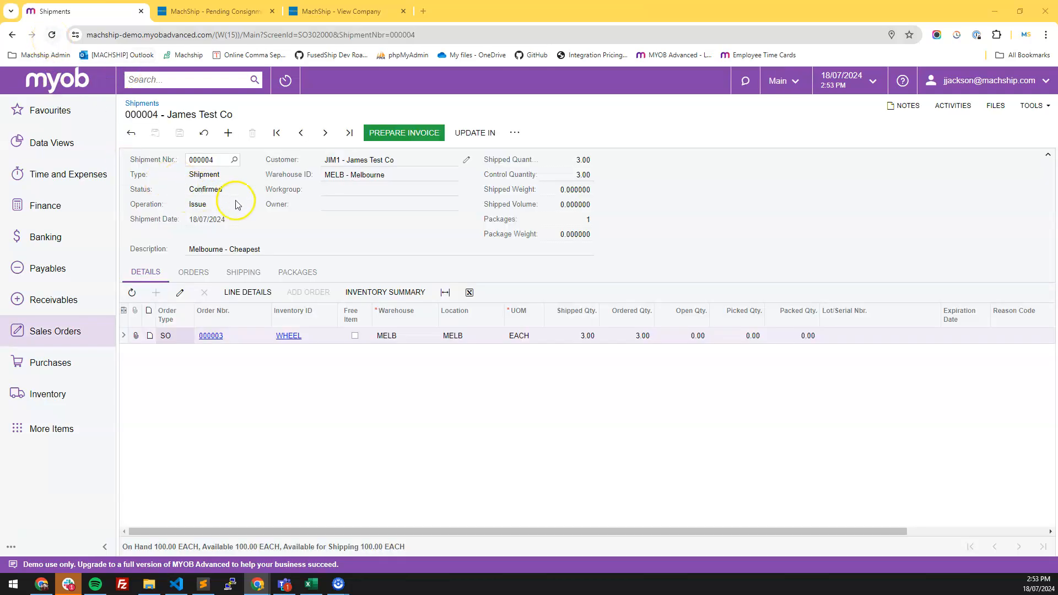
pyautogui.click(237, 272)
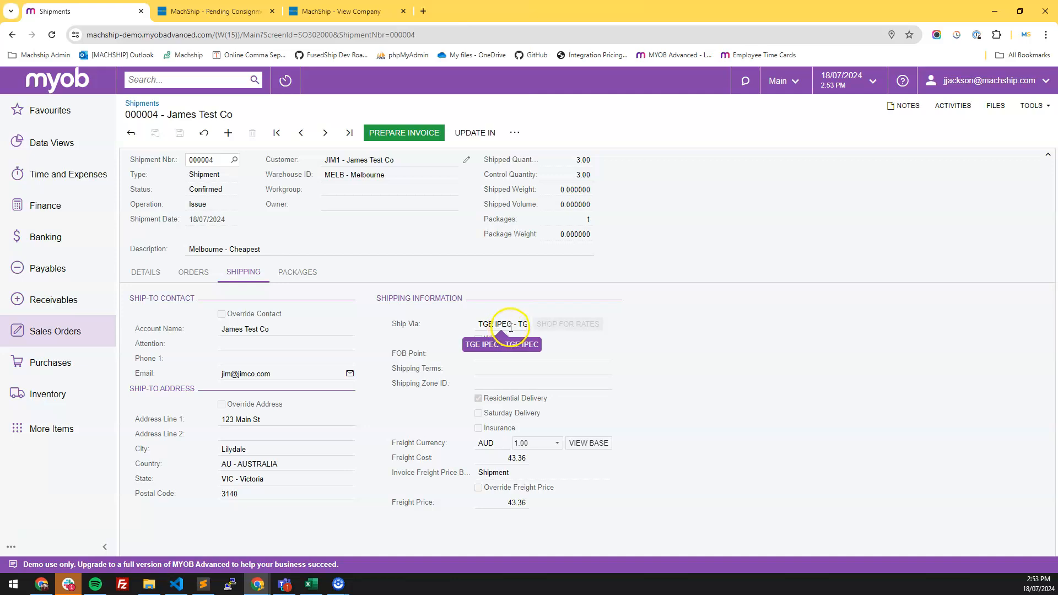
pyautogui.click(315, 275)
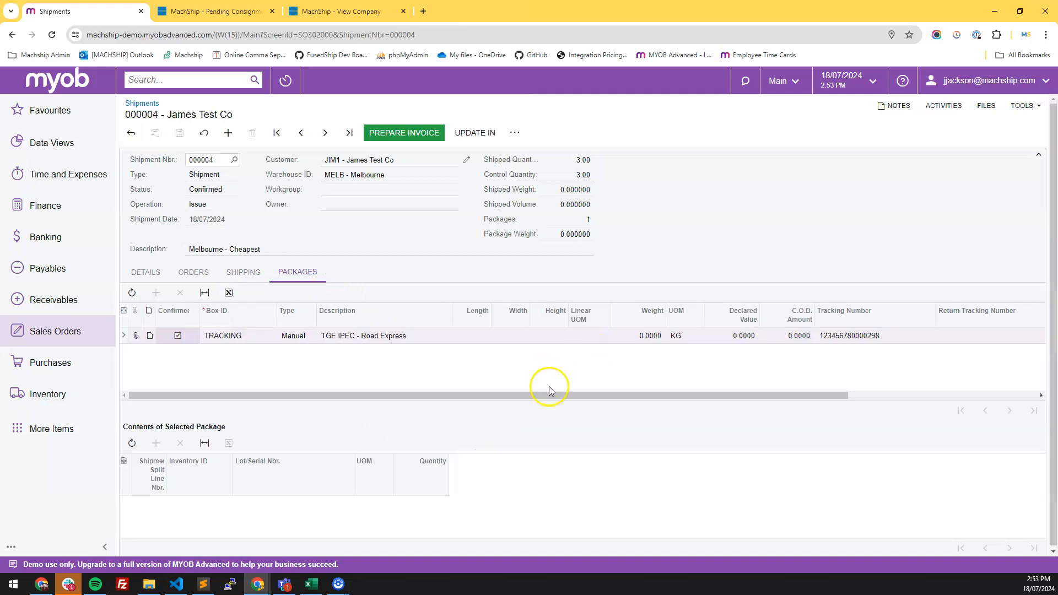
pyautogui.moveTo(597, 396); pyautogui.dragTo(766, 395)
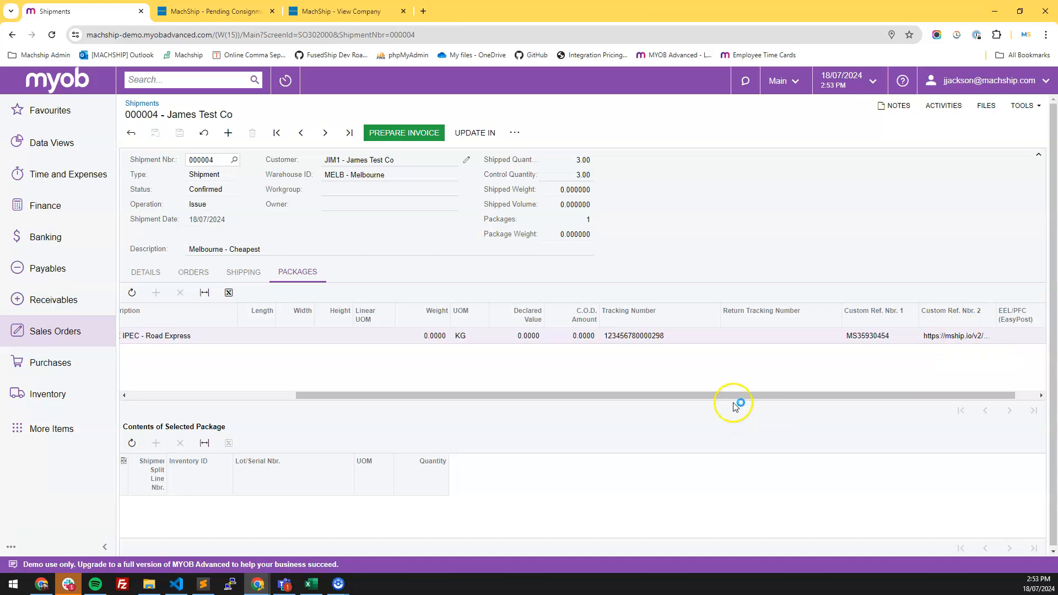
pyautogui.moveTo(740, 395); pyautogui.dragTo(453, 397)
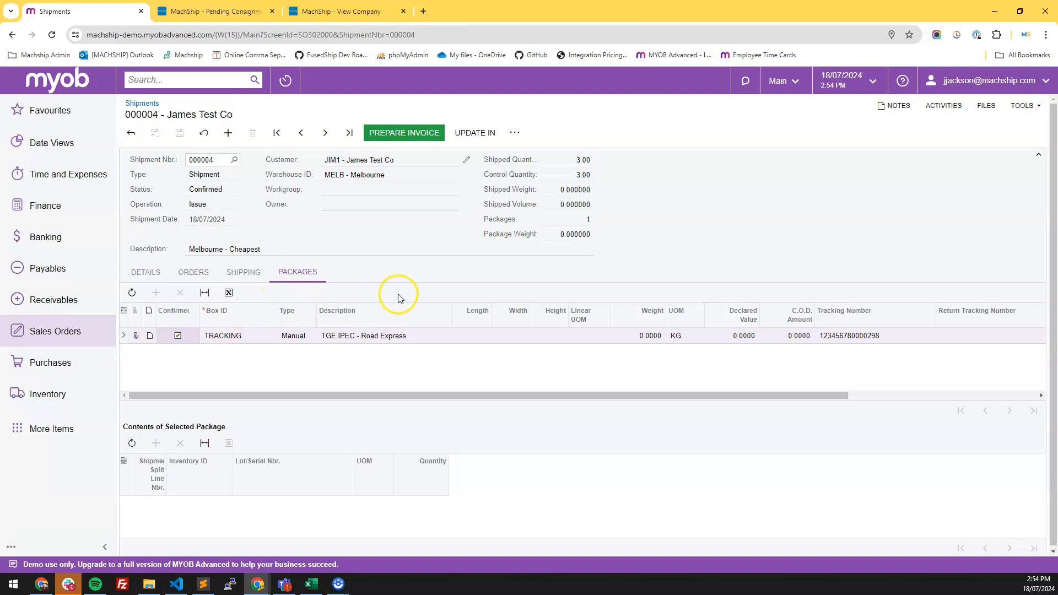
# - Refresh MachShip, open the new unmanifested consignment and compare it with MYOB shipment 000004
pyautogui.click(213, 11)
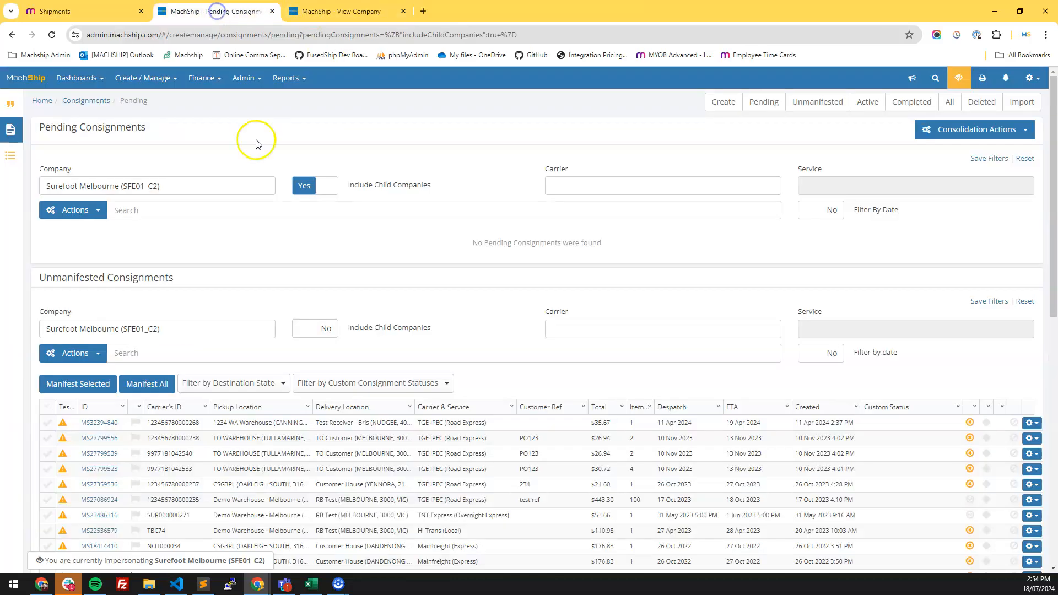
pyautogui.click(50, 35)
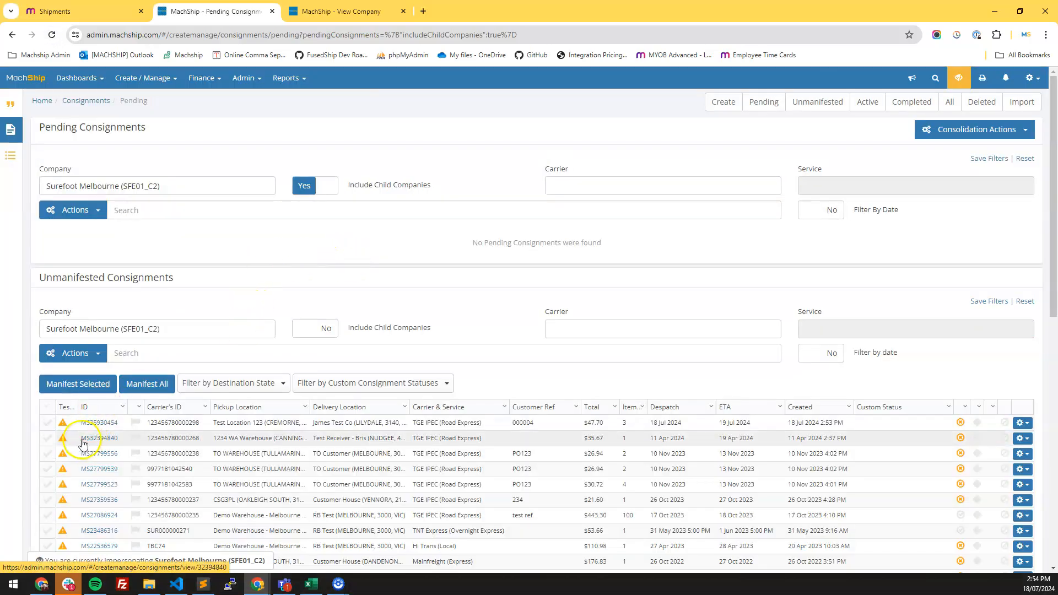
pyautogui.click(99, 427)
pyautogui.scroll(-3, 108, 441)
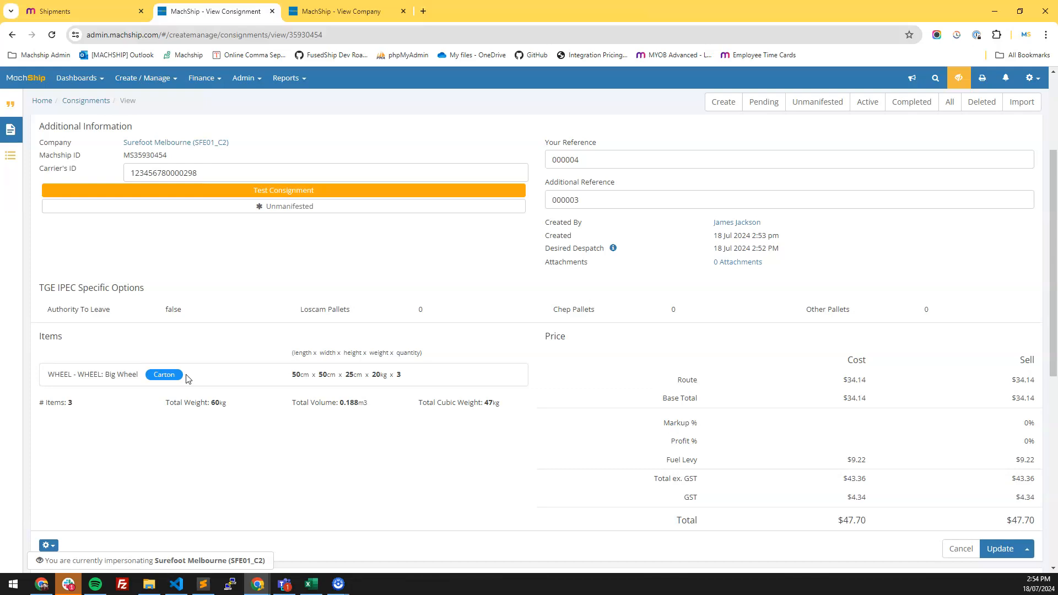
pyautogui.click(86, 11)
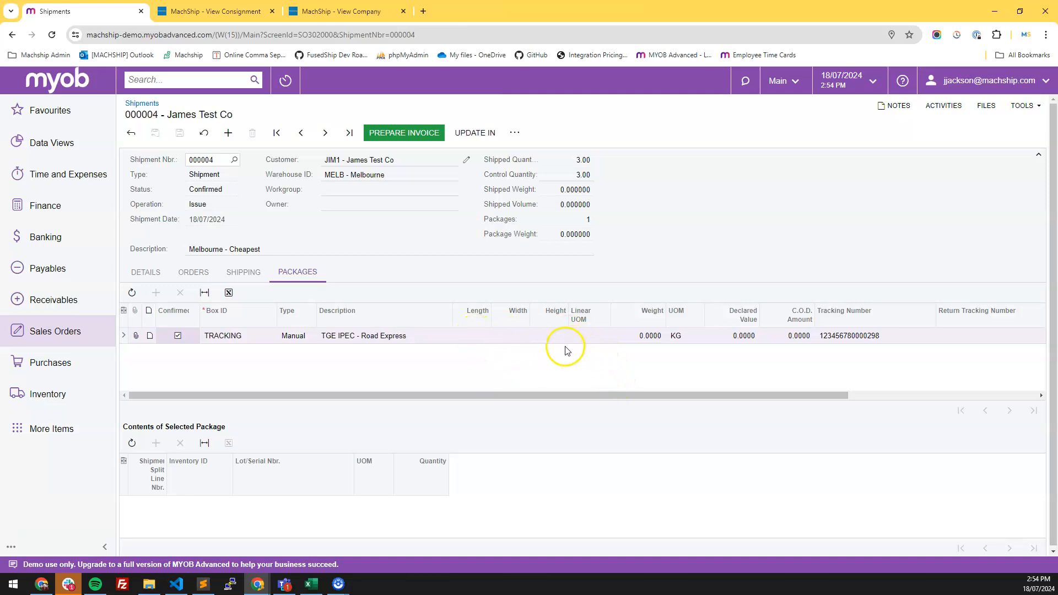
pyautogui.click(425, 258)
# - Return to MachShip and open the Pending Consignments list
pyautogui.click(241, 13)
pyautogui.click(157, 82)
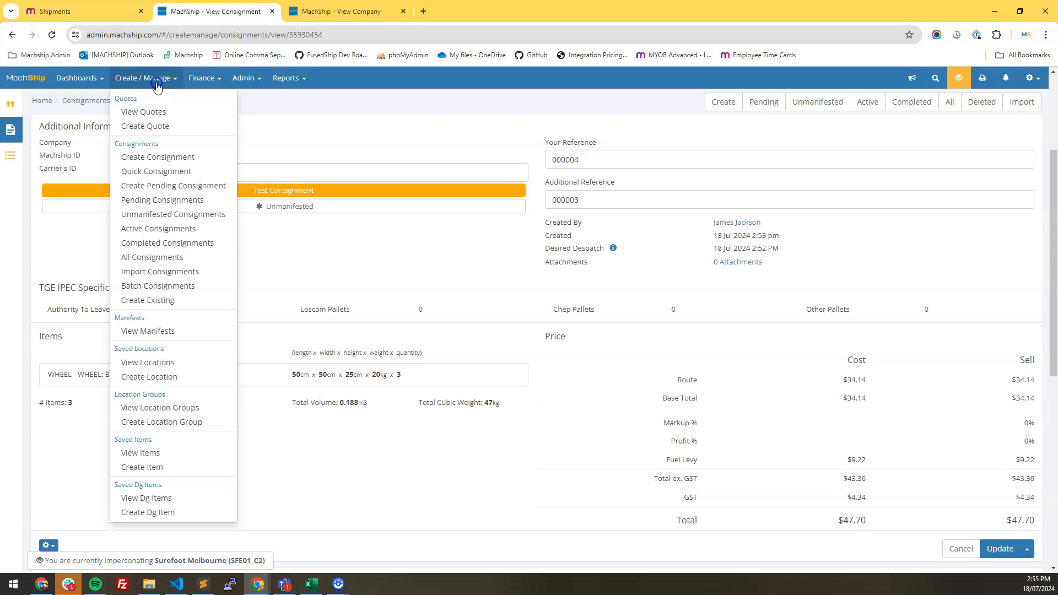
pyautogui.click(147, 200)
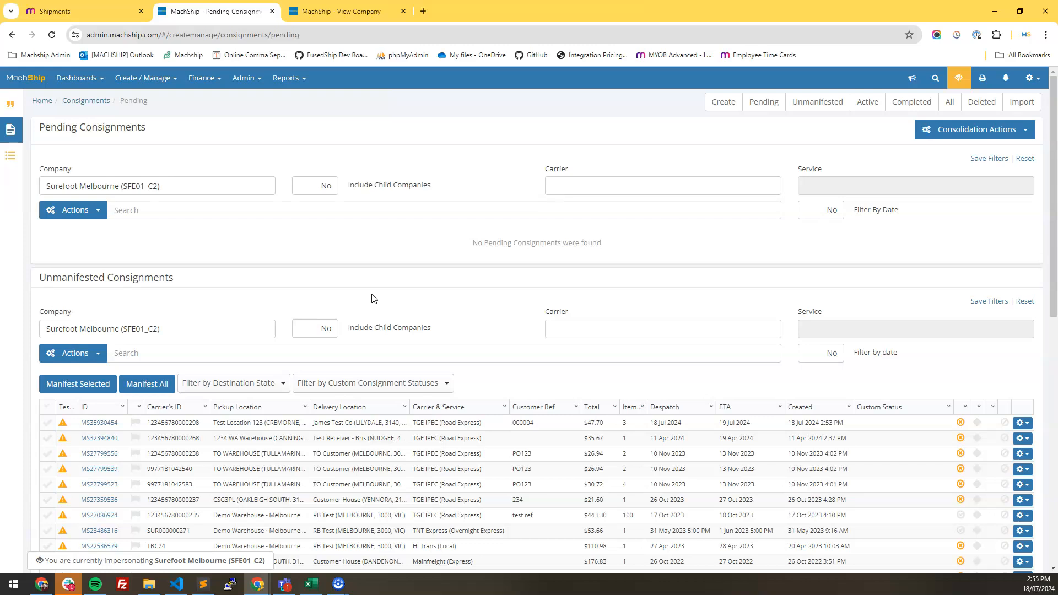
pyautogui.click(146, 77)
pyautogui.click(168, 200)
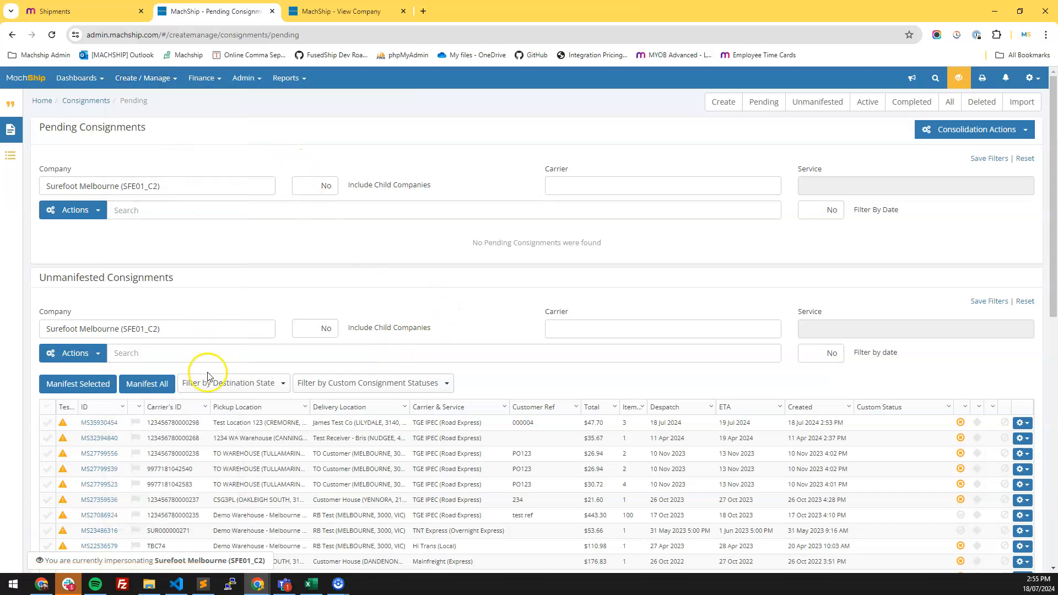
pyautogui.click(201, 216)
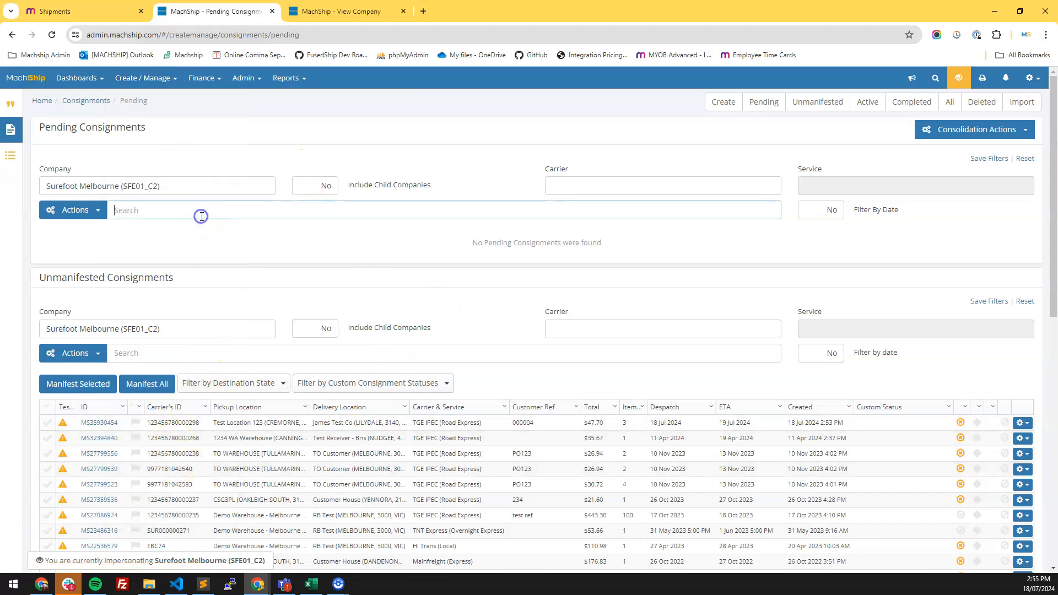
pyautogui.click(765, 103)
# - Switch the impersonated company to Surefoot Enterprises (SFE01) by searching for surefoot
pyautogui.click(958, 77)
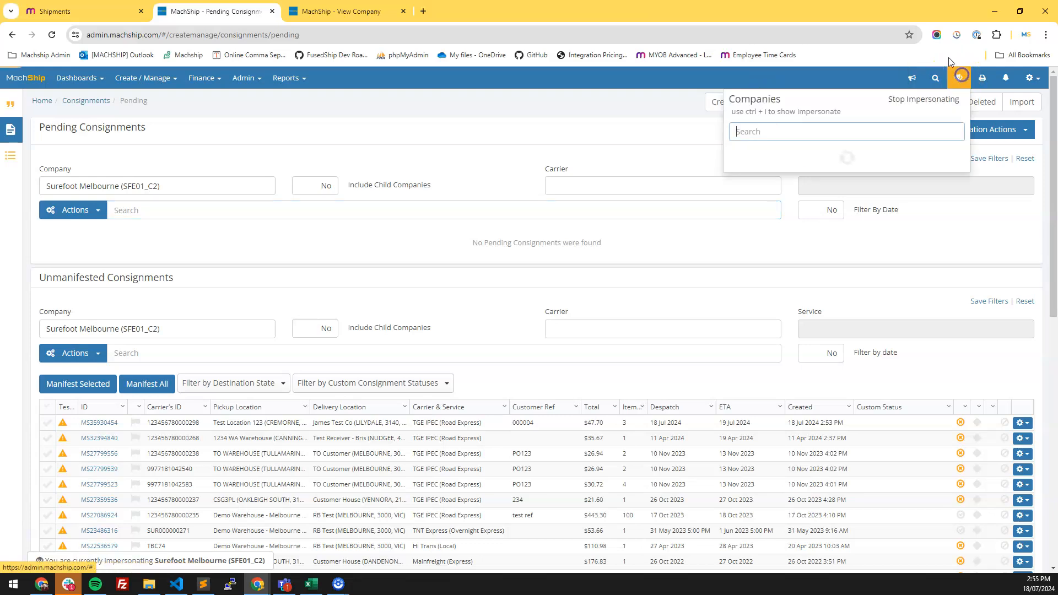
pyautogui.write('surefoot')
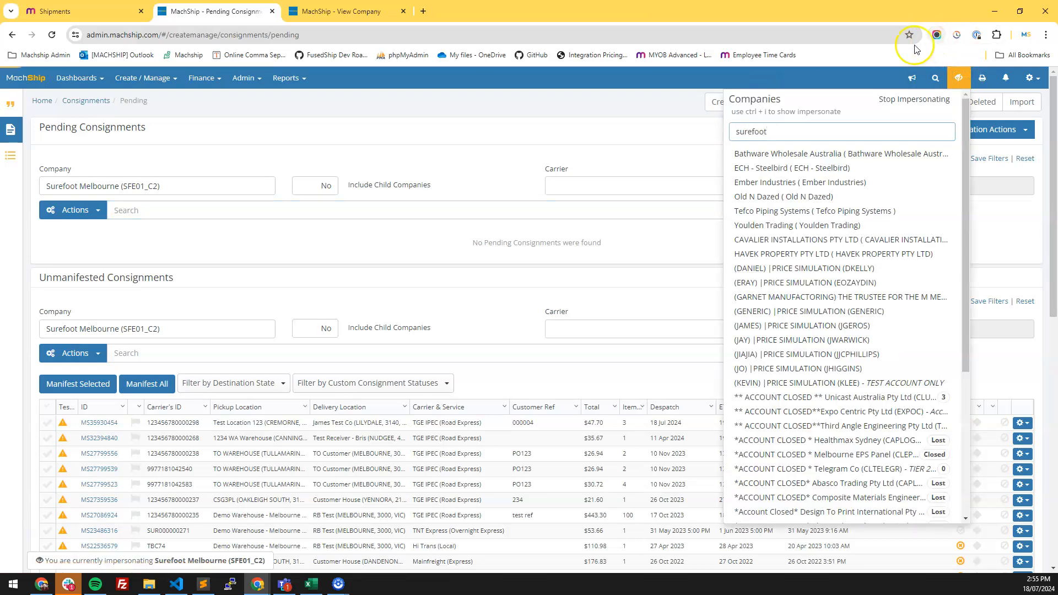
pyautogui.click(848, 167)
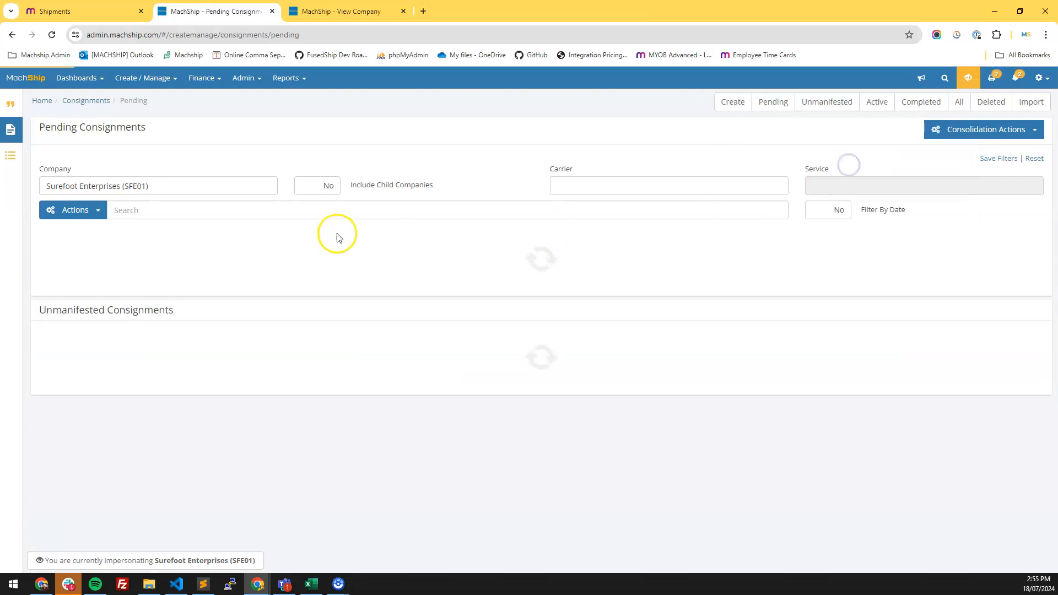
# - Open pending consignment #1074 and add a Pallet - 120H item from the very frequent items list
pyautogui.click(111, 255)
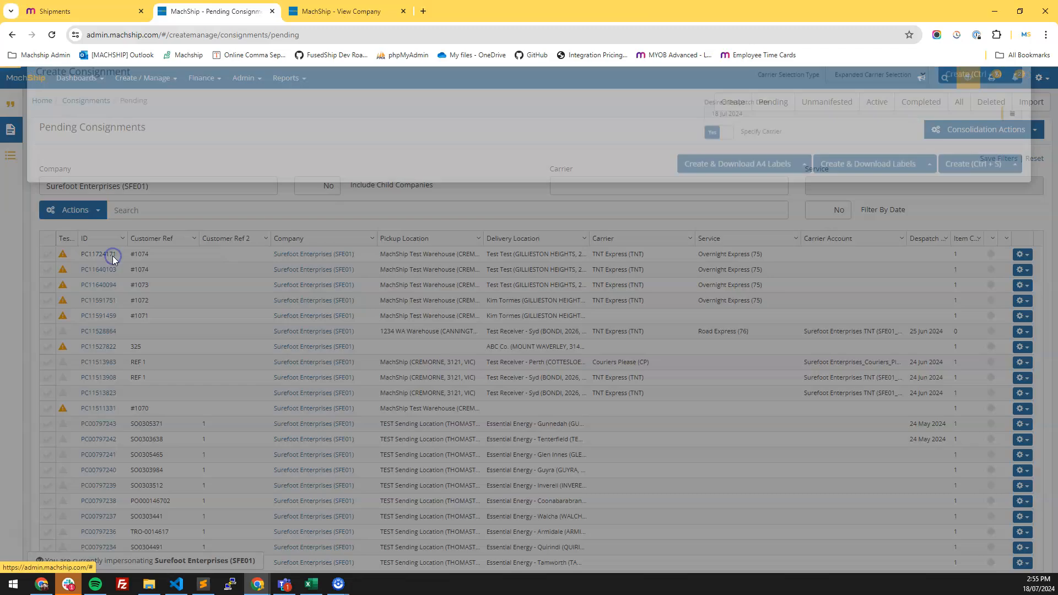
pyautogui.click(876, 97)
pyautogui.click(872, 132)
pyautogui.scroll(-3, 330, 463)
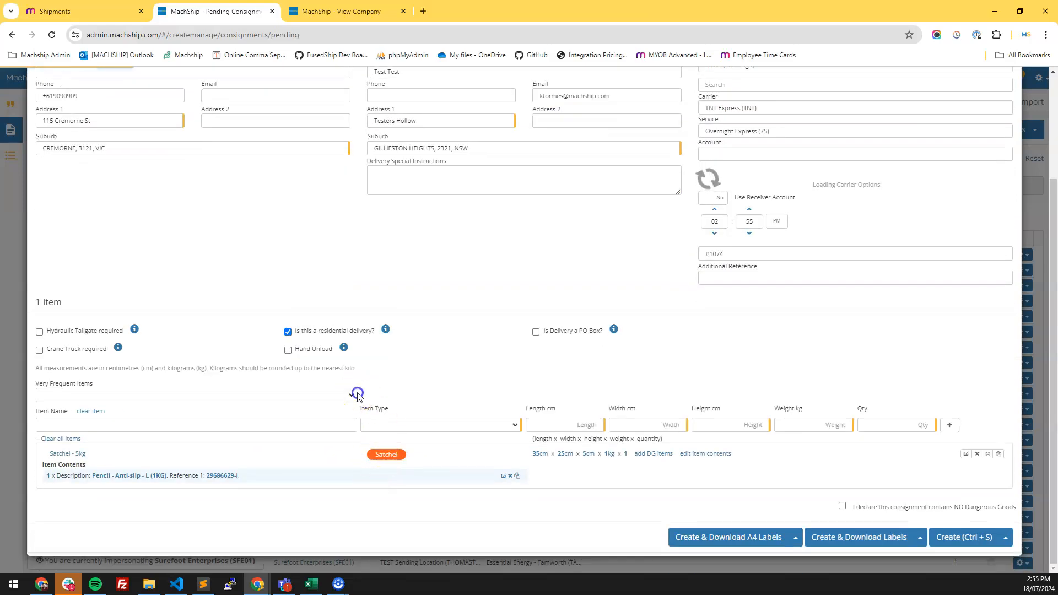
pyautogui.scroll(-2, 364, 405)
pyautogui.click(344, 395)
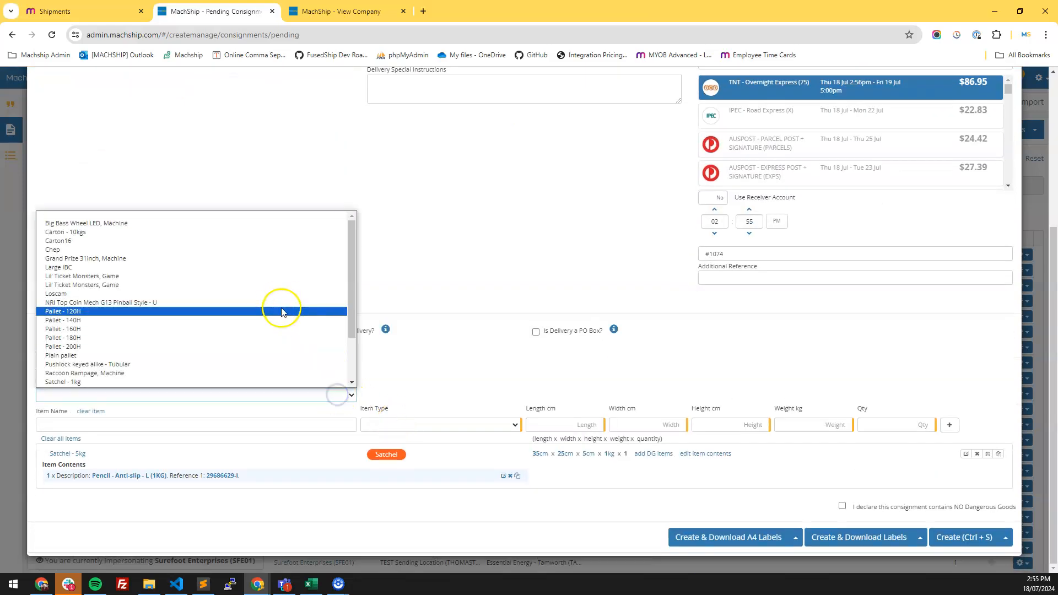
pyautogui.click(283, 312)
pyautogui.scroll(2, 817, 189)
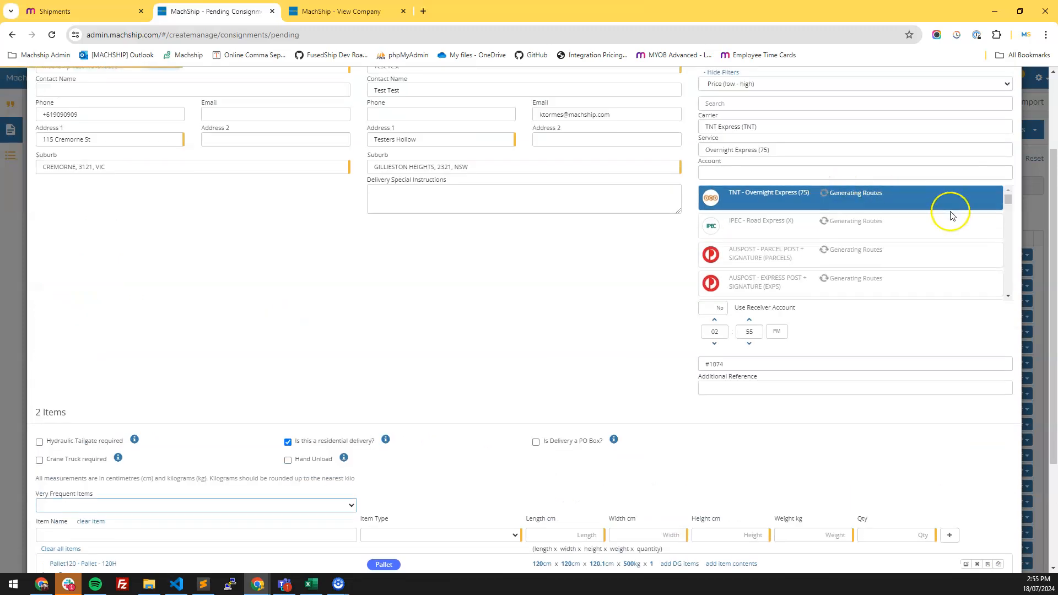
pyautogui.scroll(-3, 887, 375)
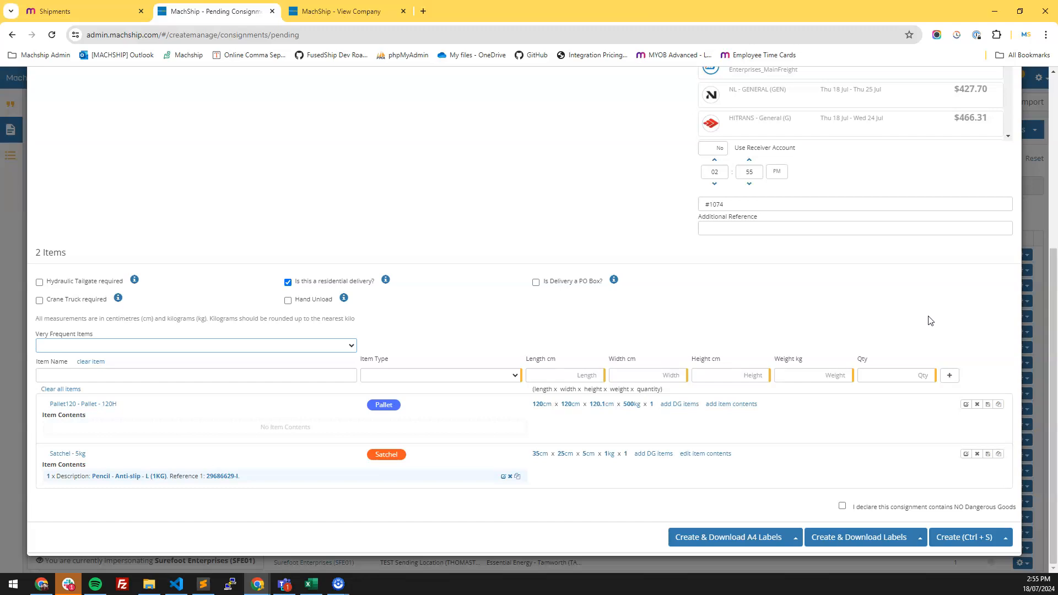
pyautogui.scroll(2, 906, 324)
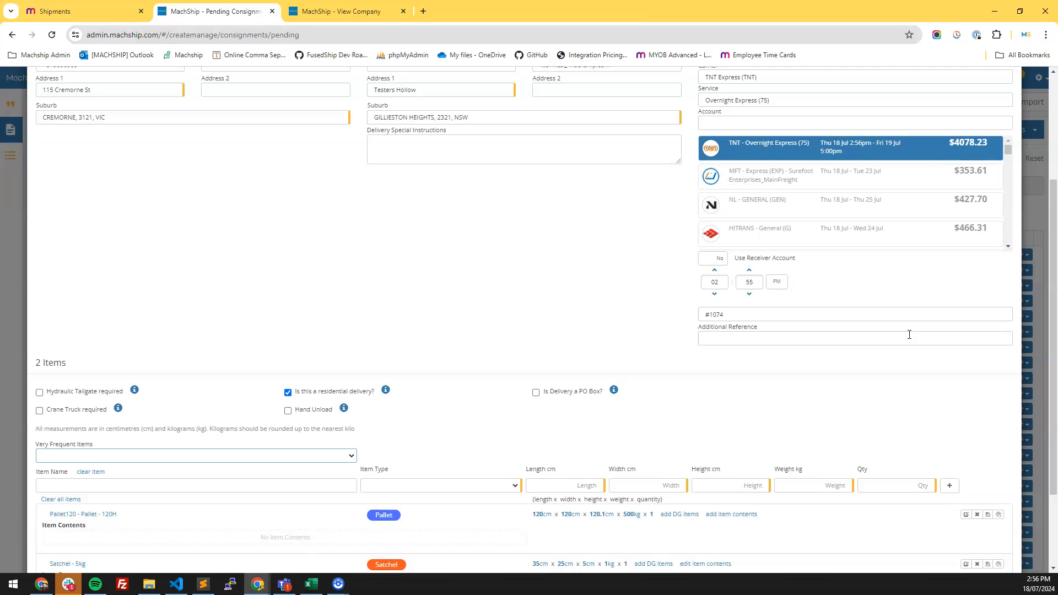
# - Switch to MYOB shipment 000004 and view its shipping information
pyautogui.click(66, 11)
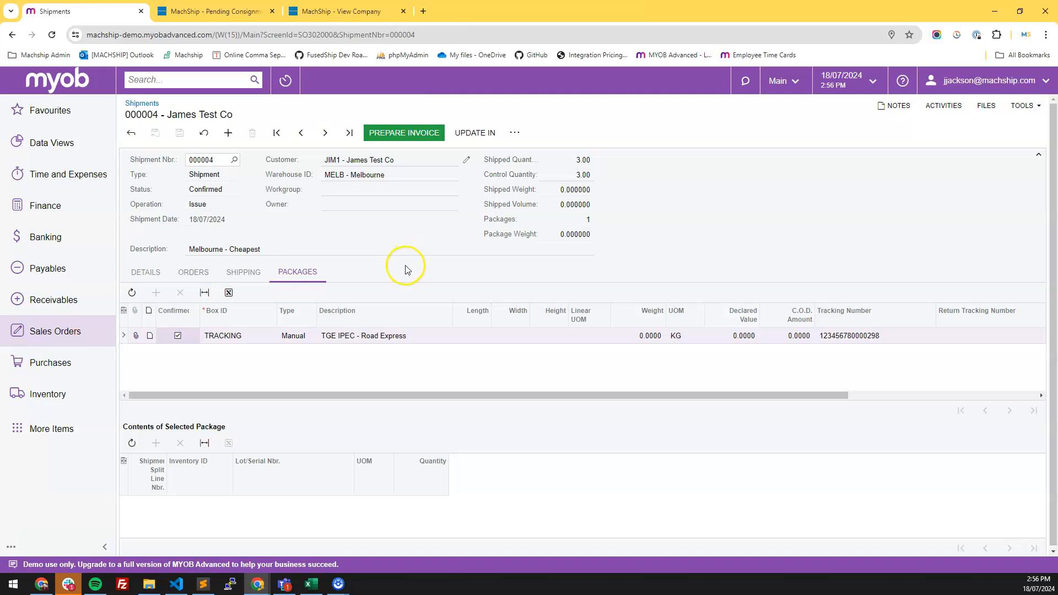
pyautogui.click(263, 277)
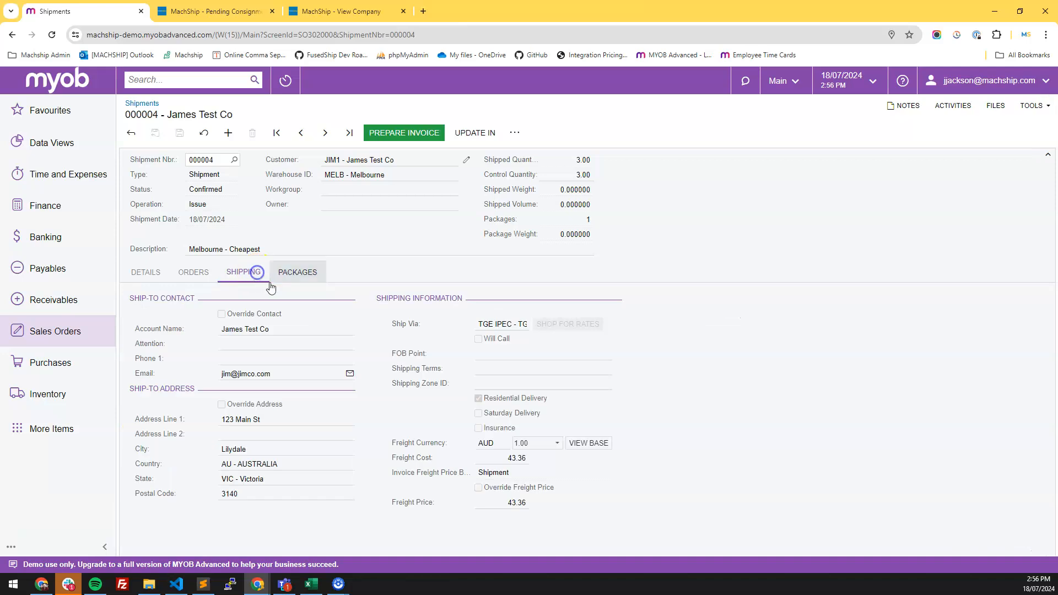